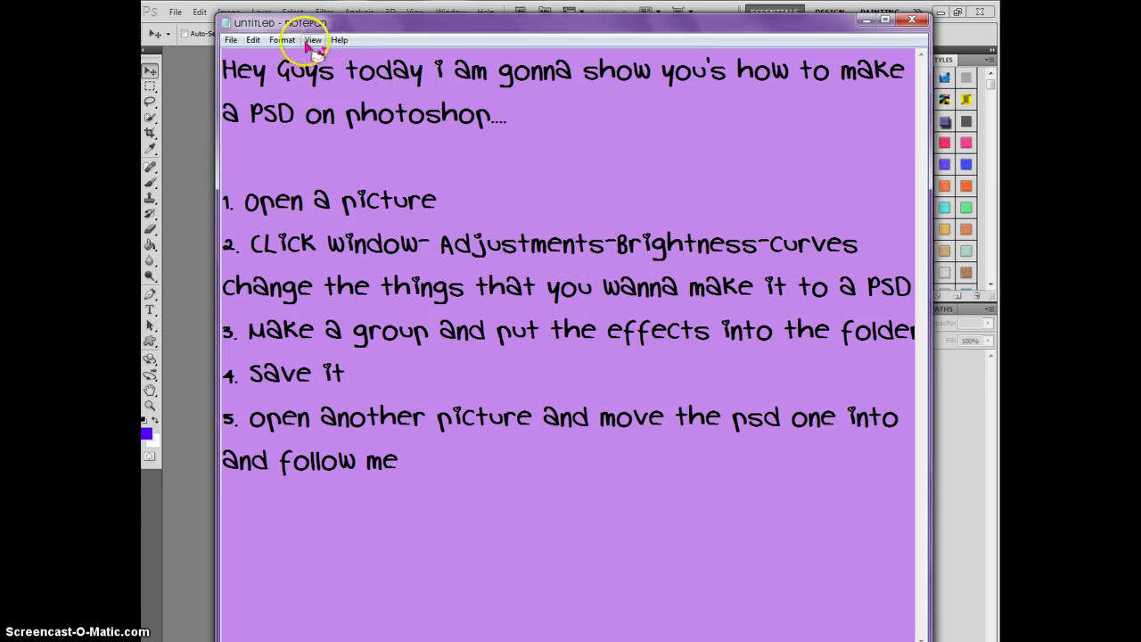
Delete the greeting lines and the blank lines above step 1 in Notepad
mouse_move(232, 71)
mouse_down()
mouse_move(921, 80)
mouse_move(906, 138)
mouse_up()
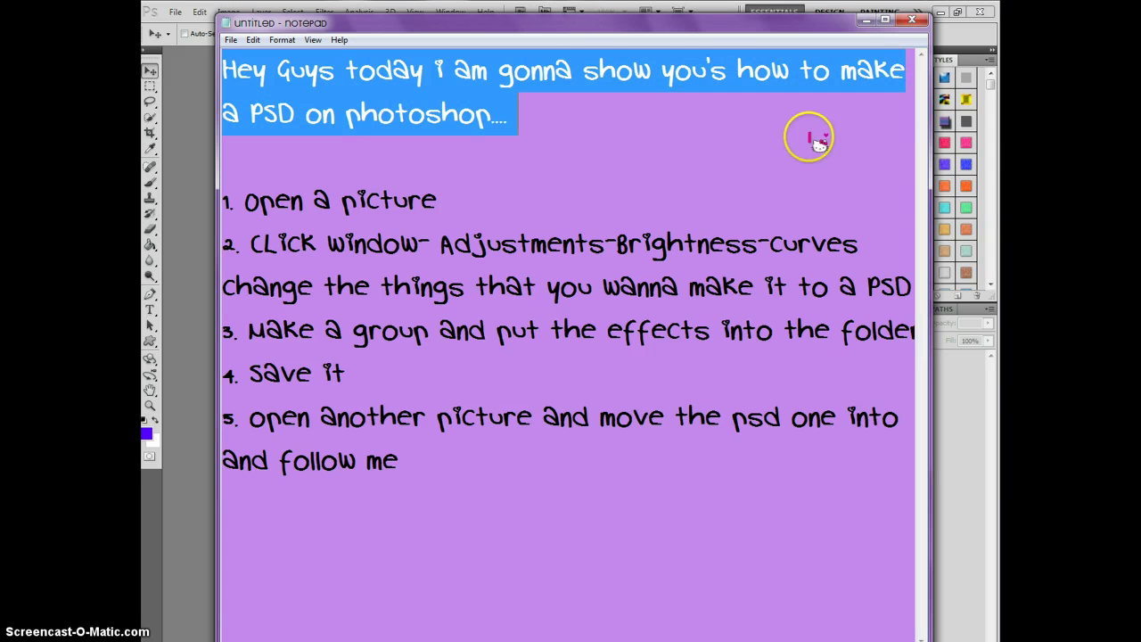
key(Delete)
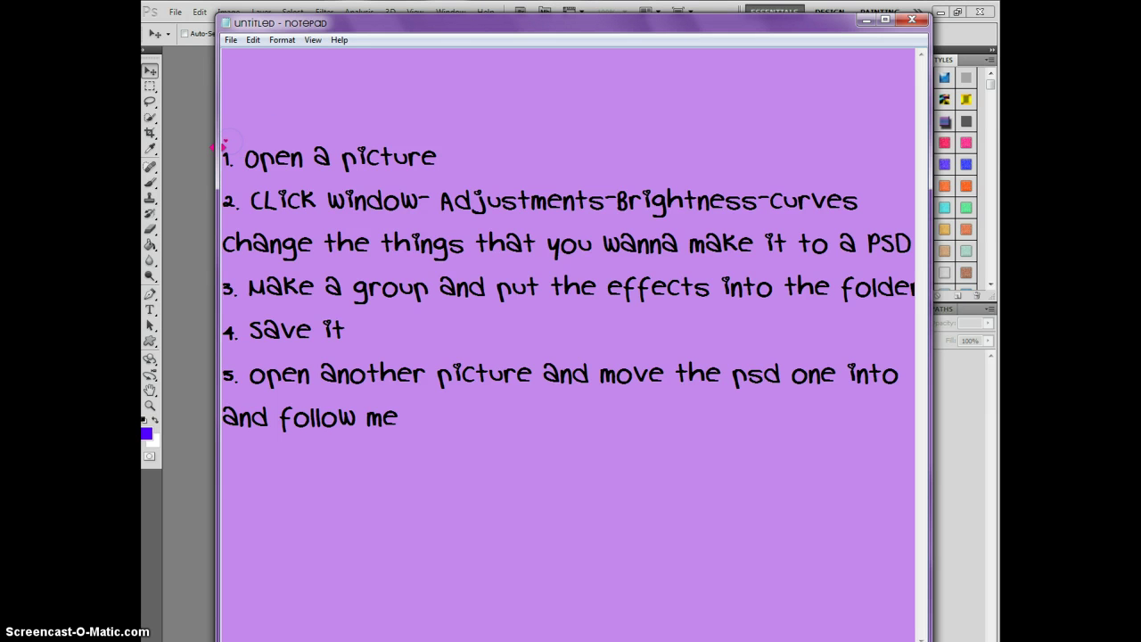
click(224, 144)
key(BackSpace)
key(BackSpace)
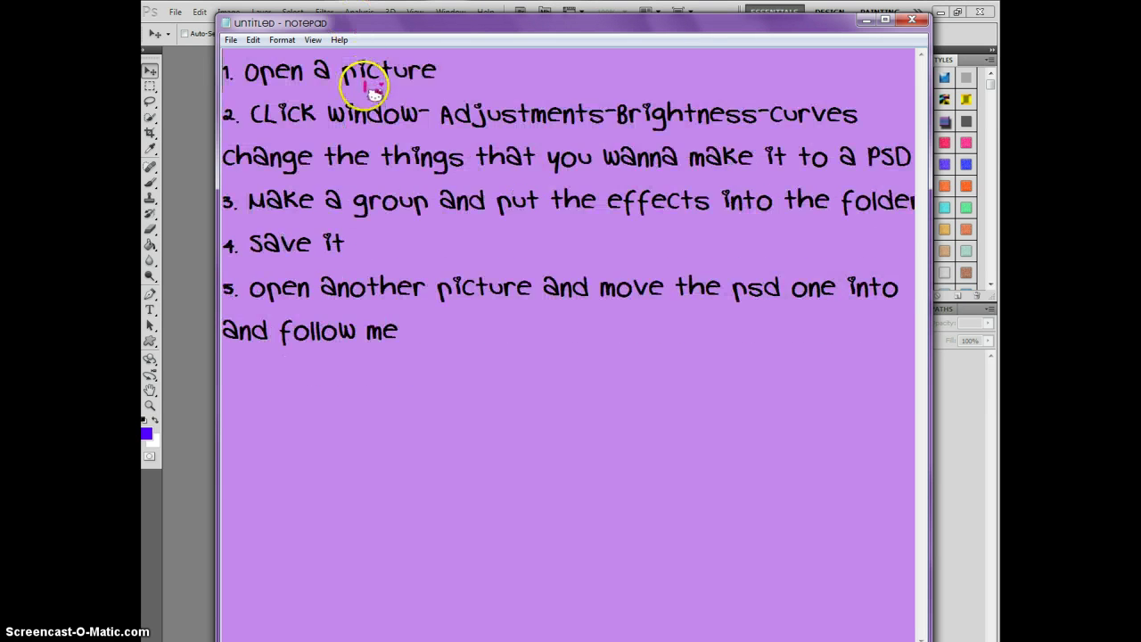
Add the remark 'i am gonna choose' naming the chosen picture, then minimize Notepad
click(473, 66)
text(( in my case)
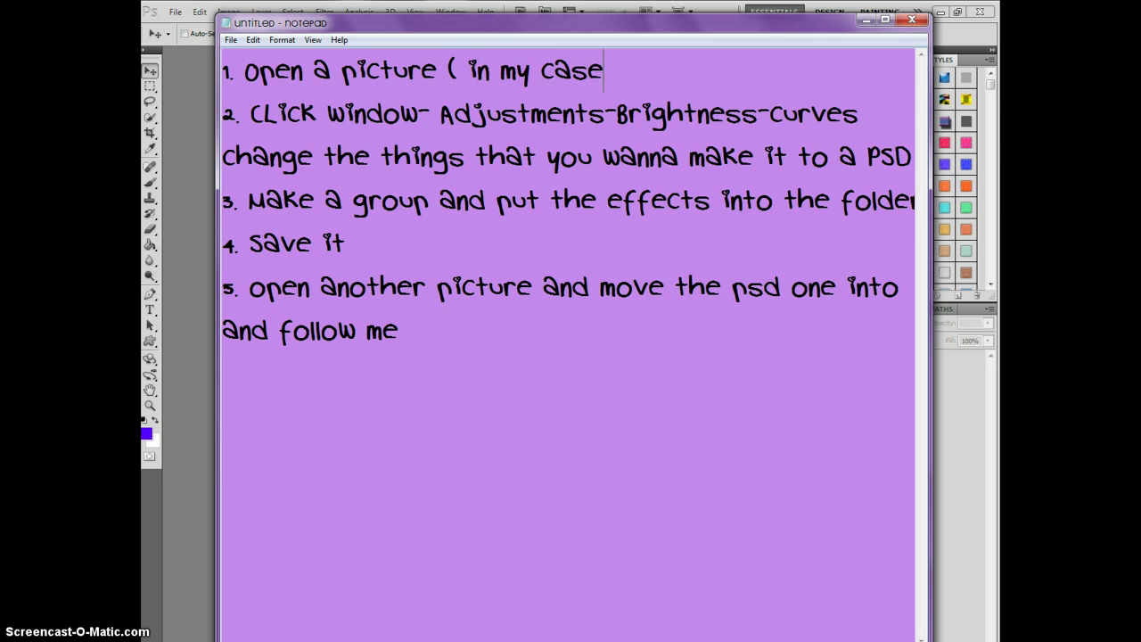
text(i am)
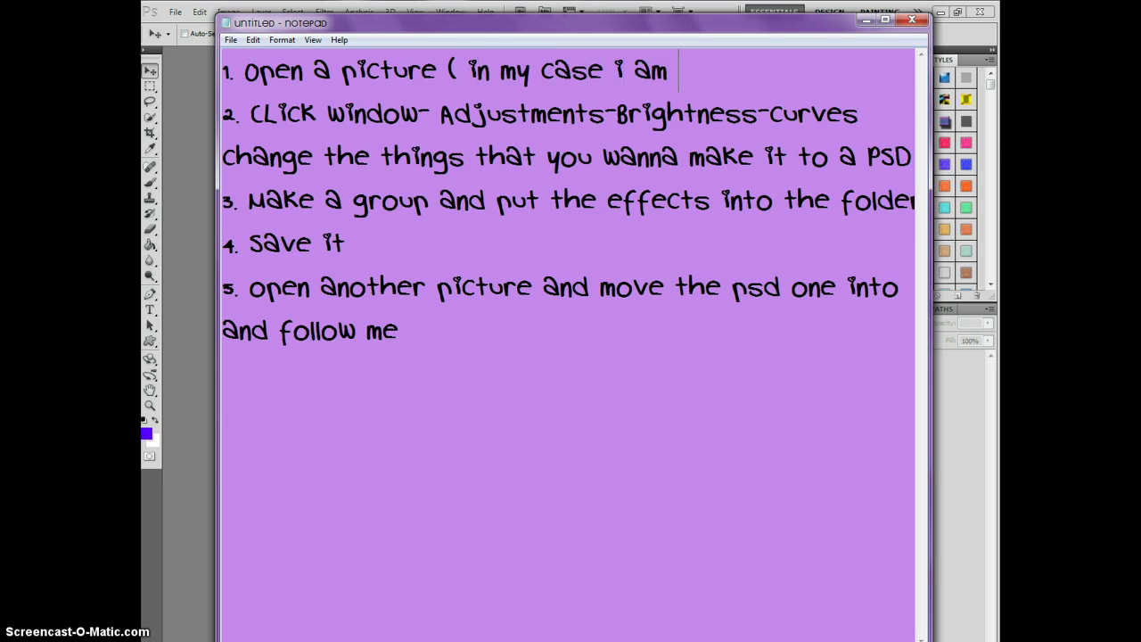
text( gonna choose)
key(Return)
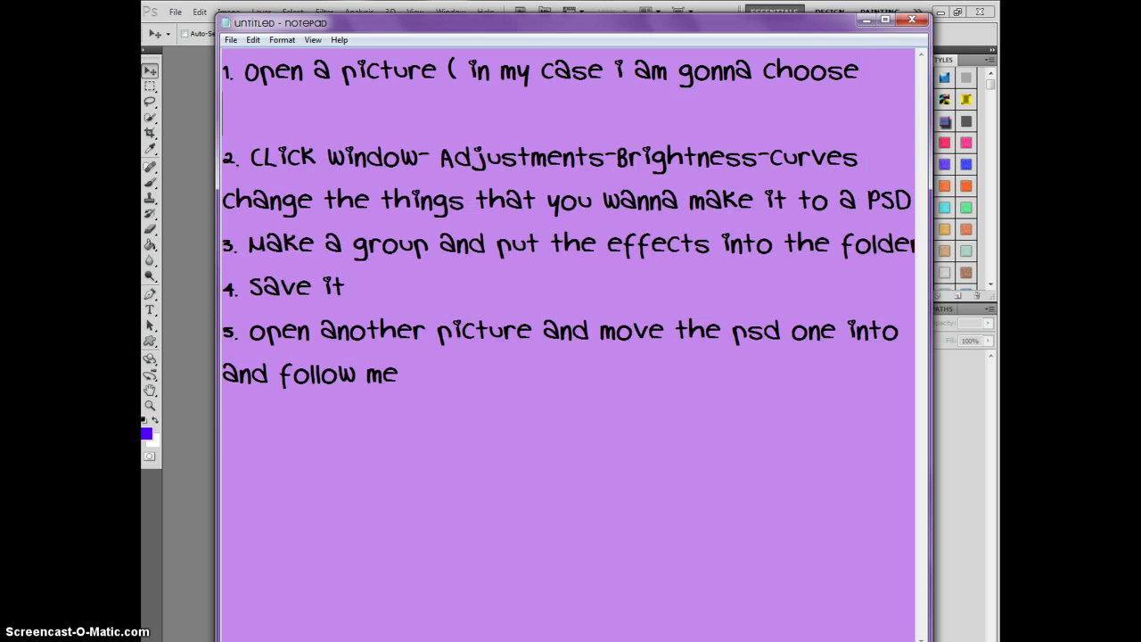
text(CHRISBROWN )
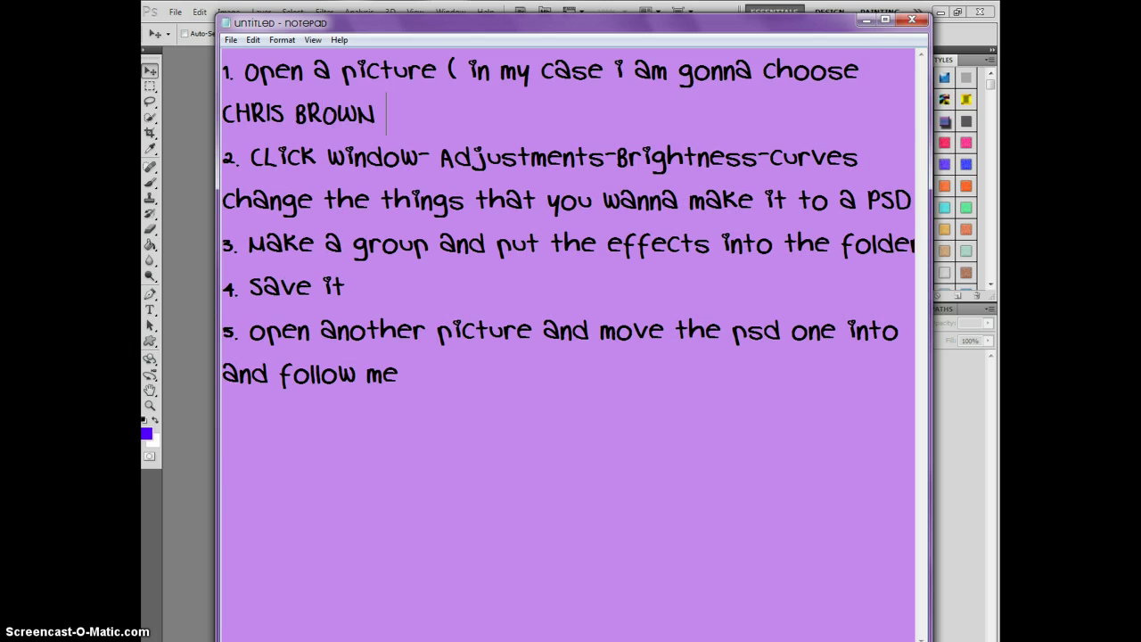
text(<#)
text(t adore him :))
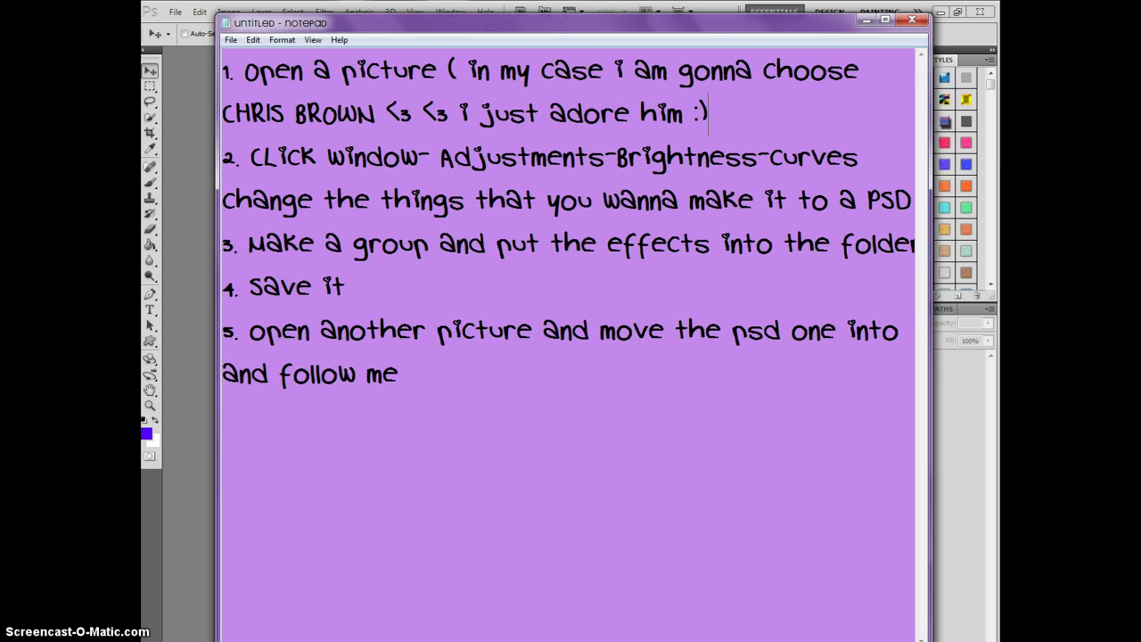
click(867, 20)
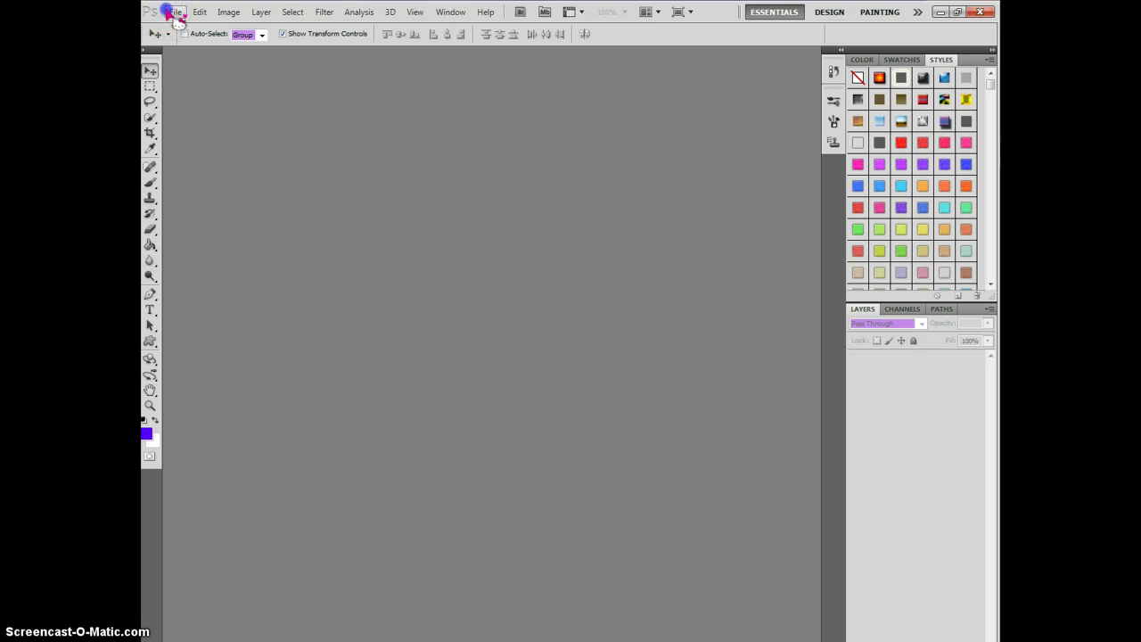
Open images.jpg from the Desktop via File > Open
click(176, 13)
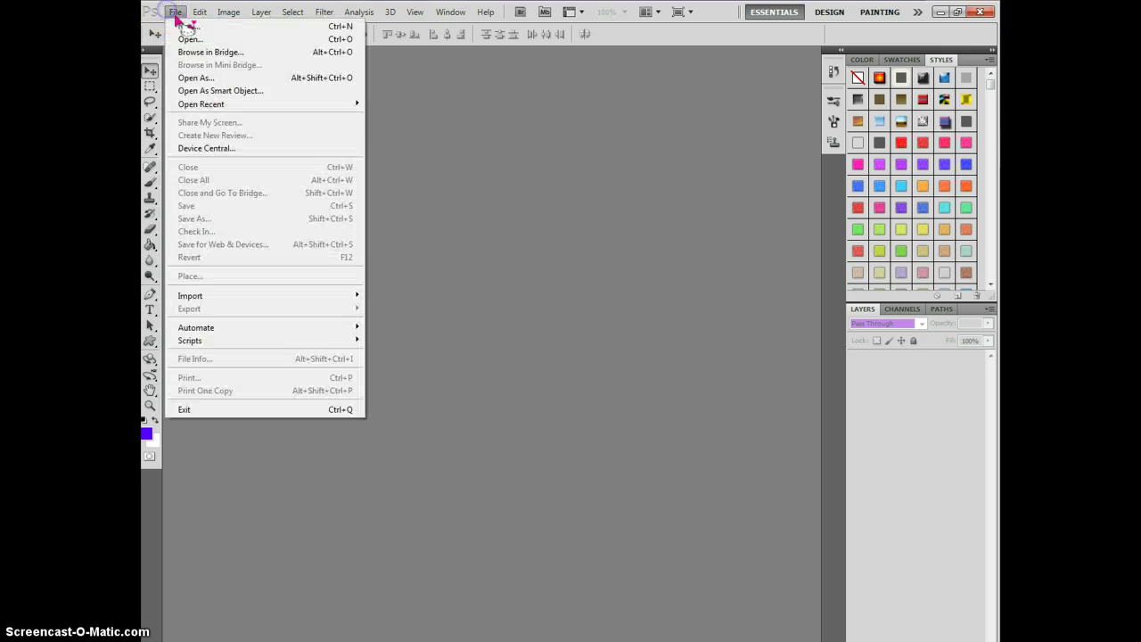
click(252, 39)
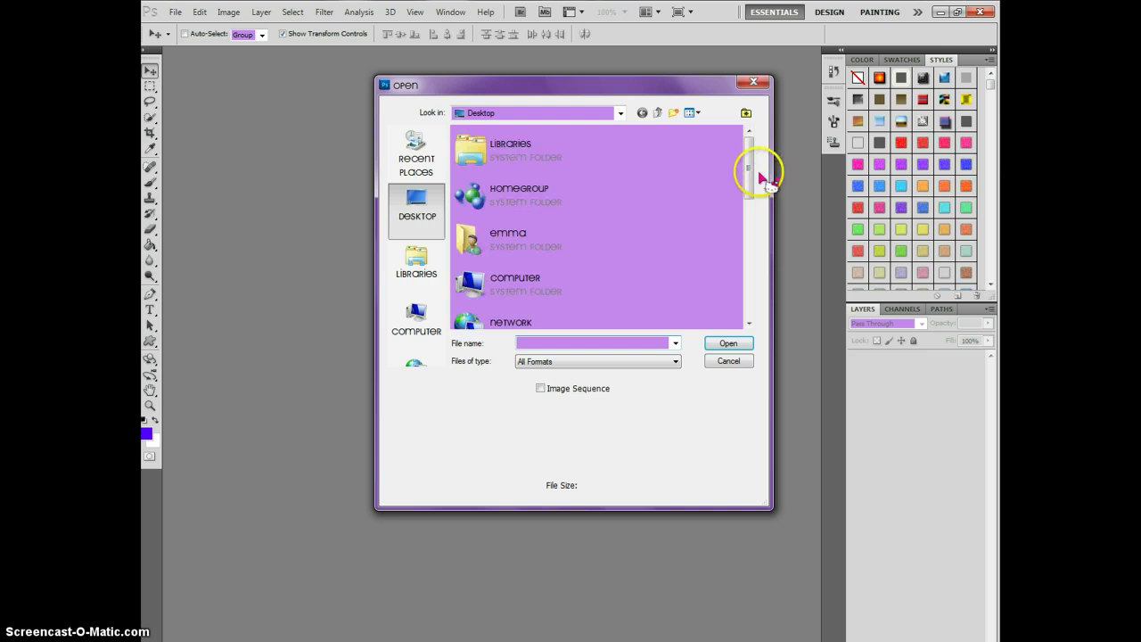
drag(761, 176, 753, 280)
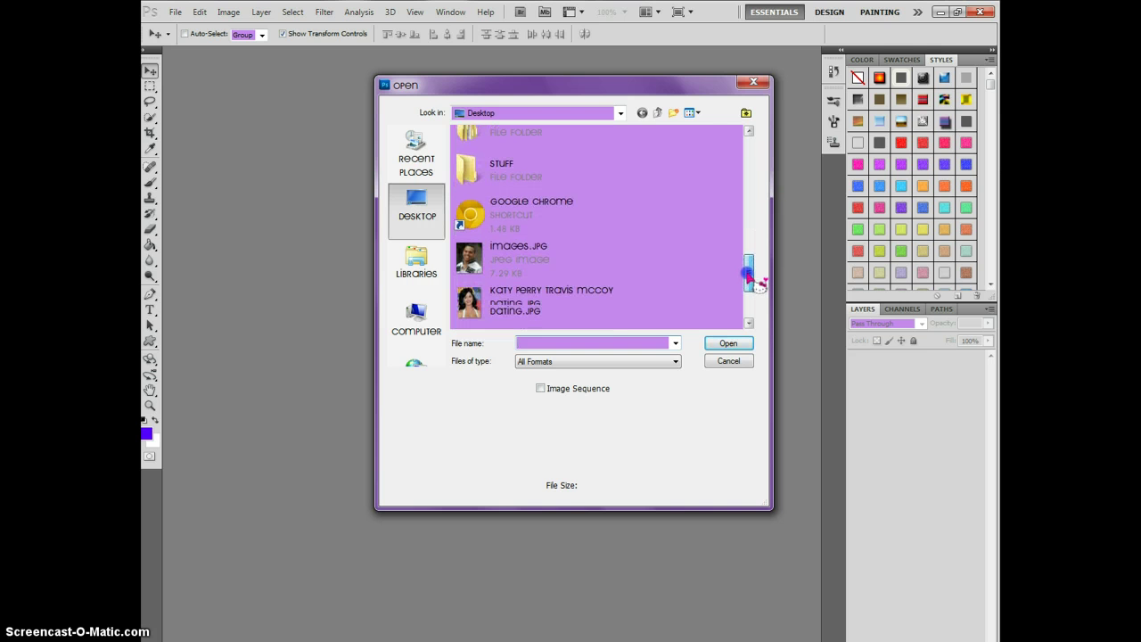
double_click(564, 262)
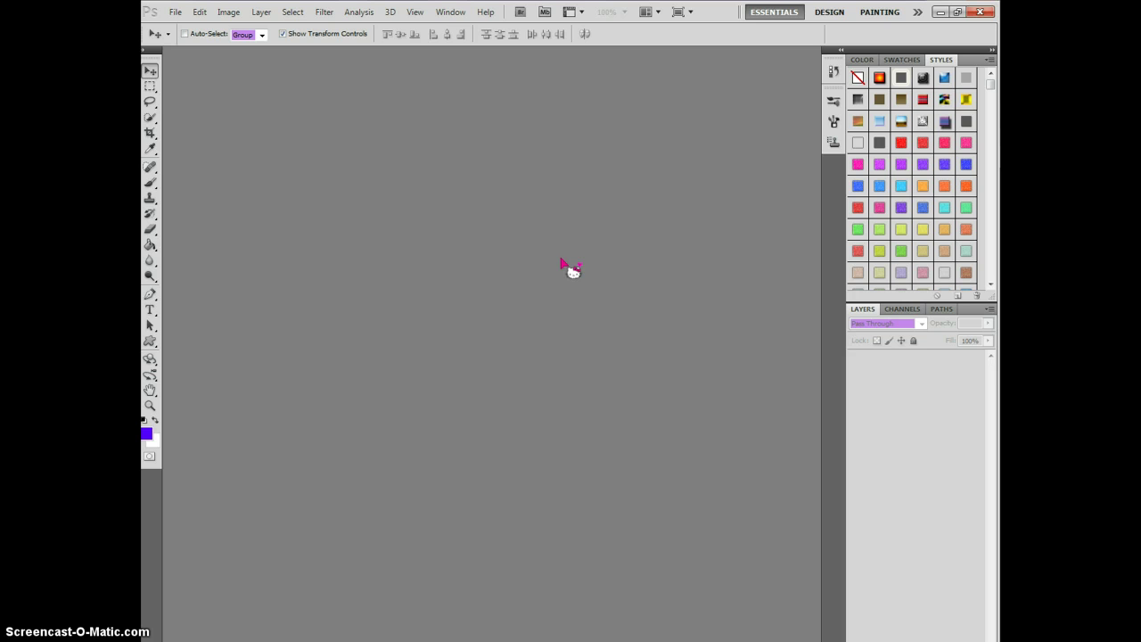
click(512, 257)
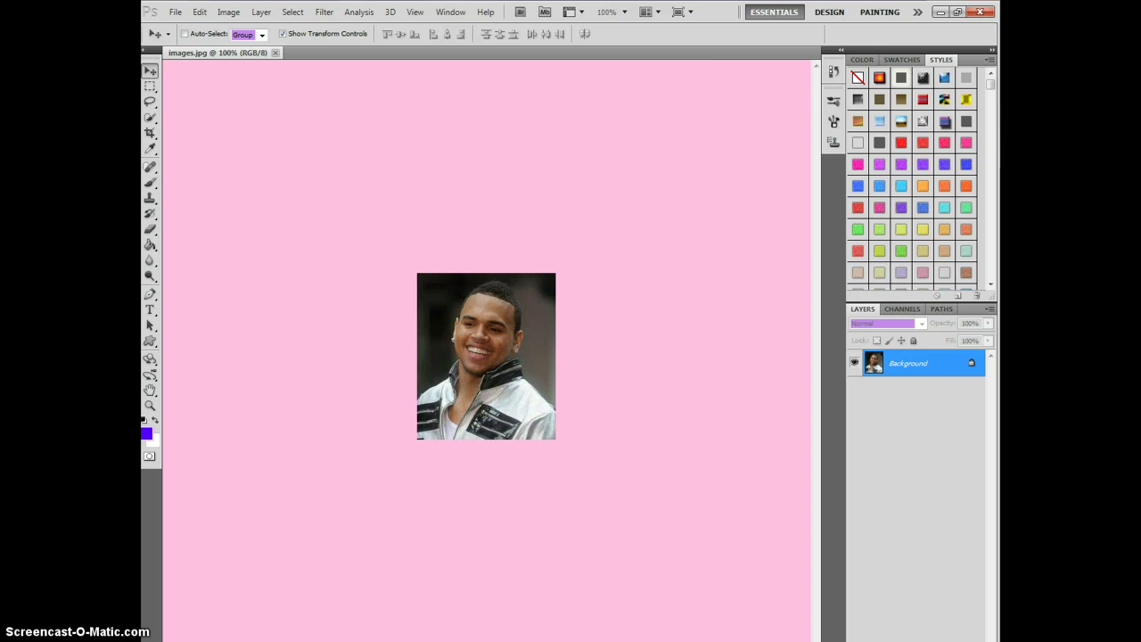
Bring Notepad back and delete the step 1 remark lines
key(alt+Tab)
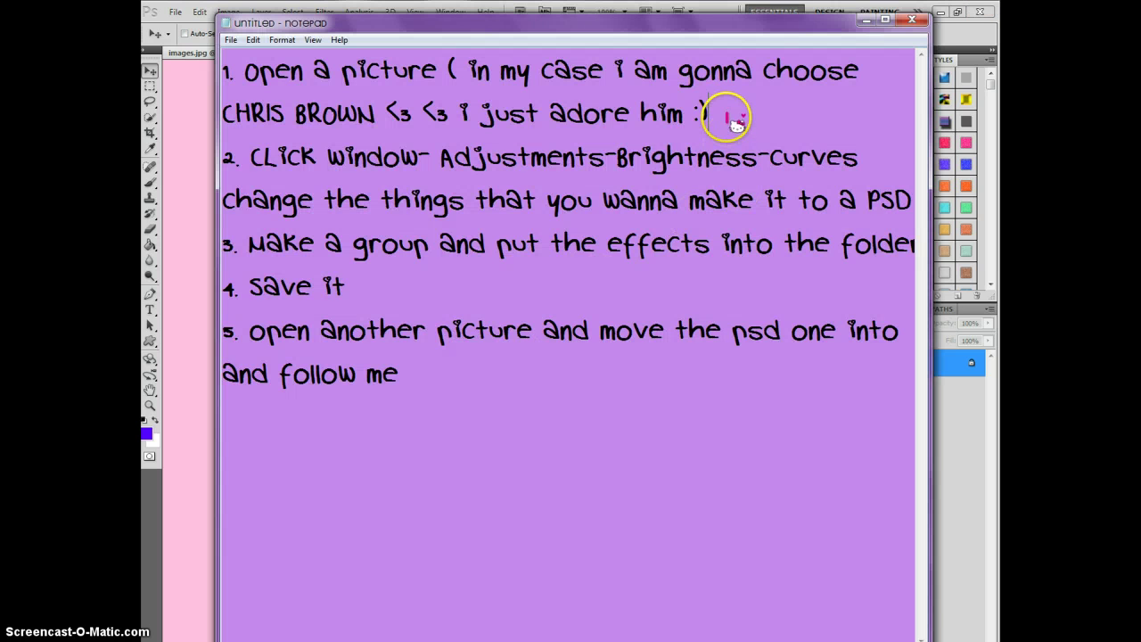
mouse_move(709, 113)
mouse_down()
mouse_move(332, 121)
mouse_move(223, 67)
mouse_up()
key(Delete)
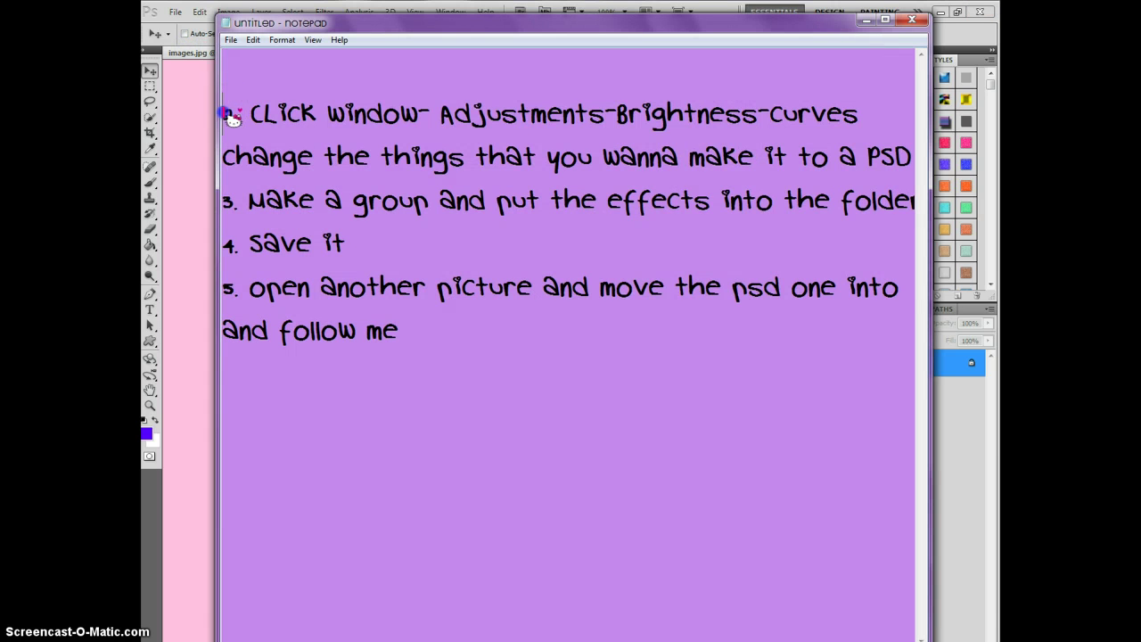
key(Delete)
Insert a new top line, then delete the name mistakenly typed into it
click(240, 64)
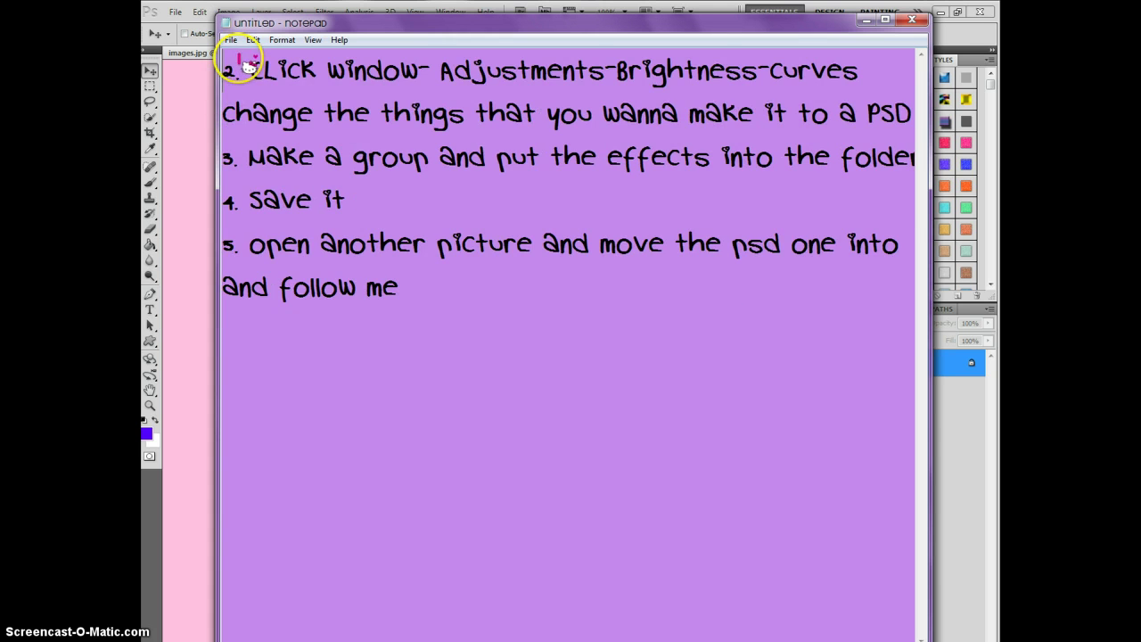
key(Return)
key(Up)
text(Emily M. Dong)
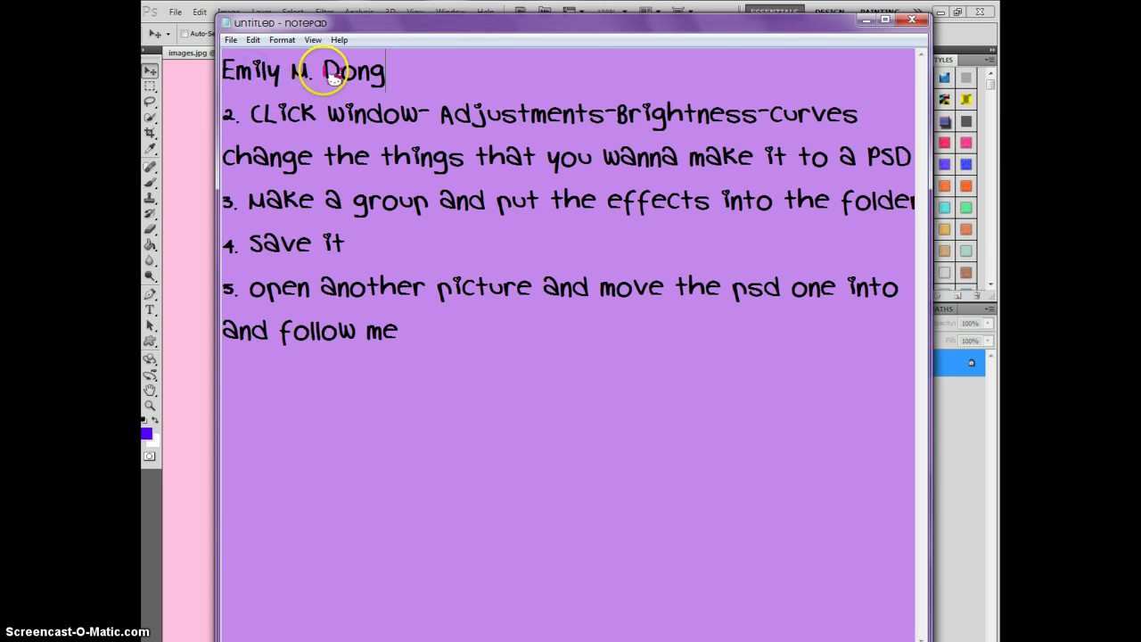
key(shift+Home)
key(Delete)
Remove the leftover blank line so the Window–Adjustments step comes first, then return to Photoshop
click(253, 40)
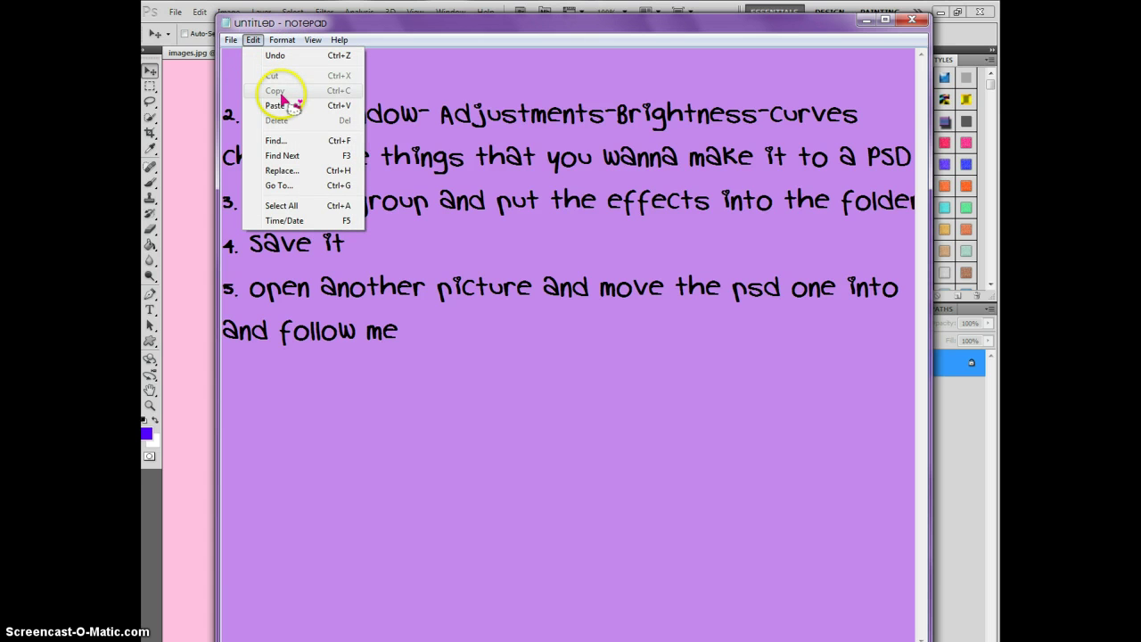
click(406, 85)
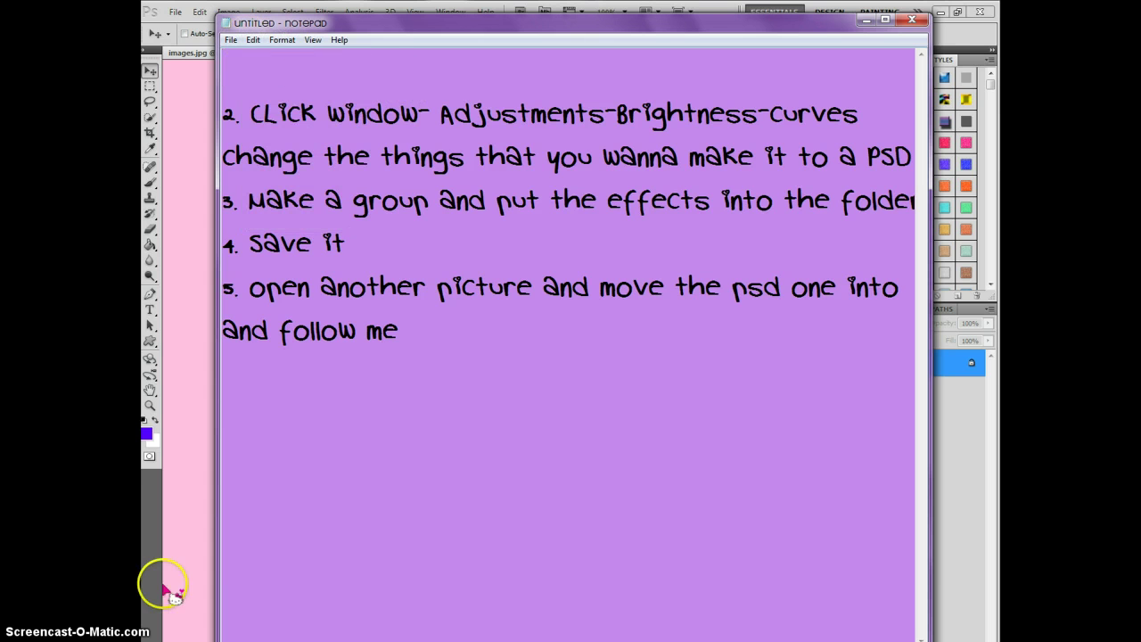
key(Delete)
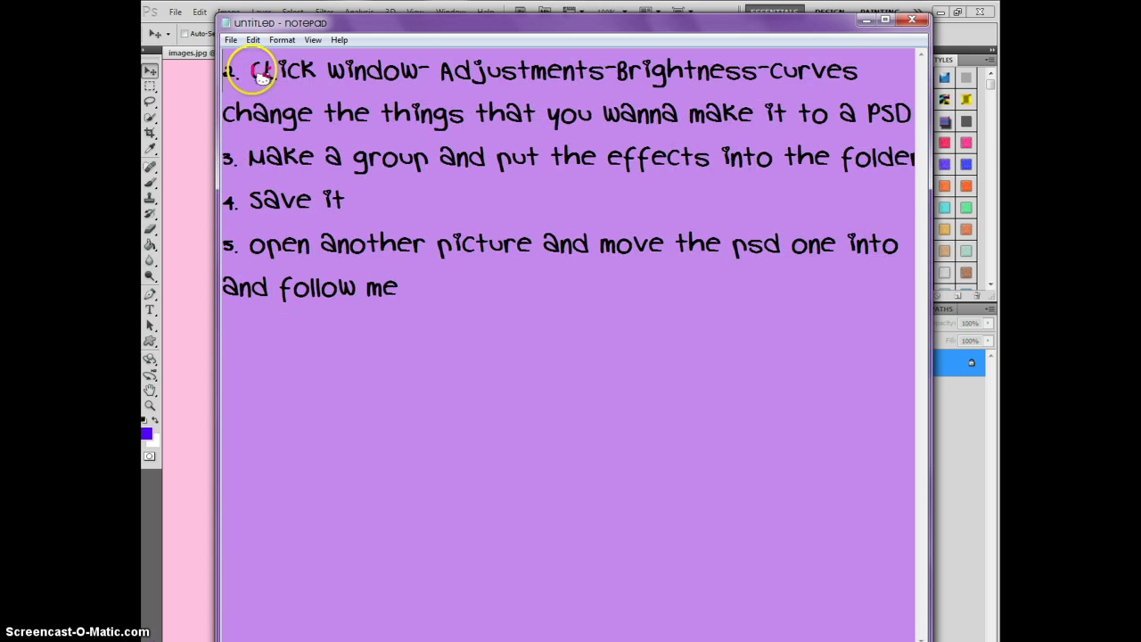
drag(252, 71, 881, 71)
click(881, 72)
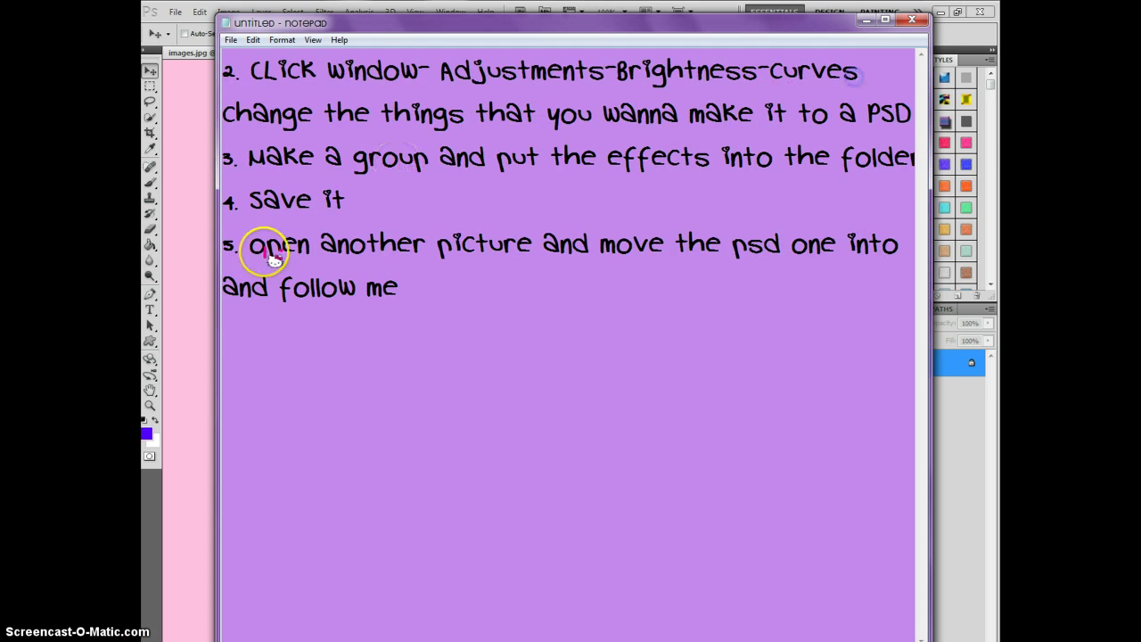
click(204, 279)
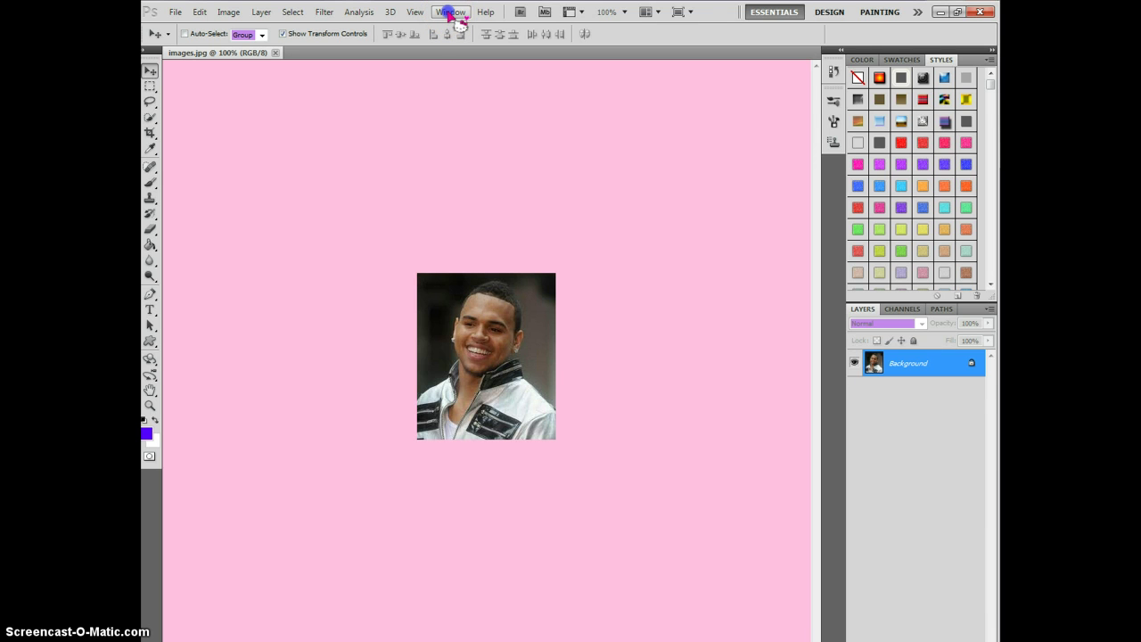
Show the Adjustments panel and add a Brightness/Contrast layer with Brightness 84
click(455, 12)
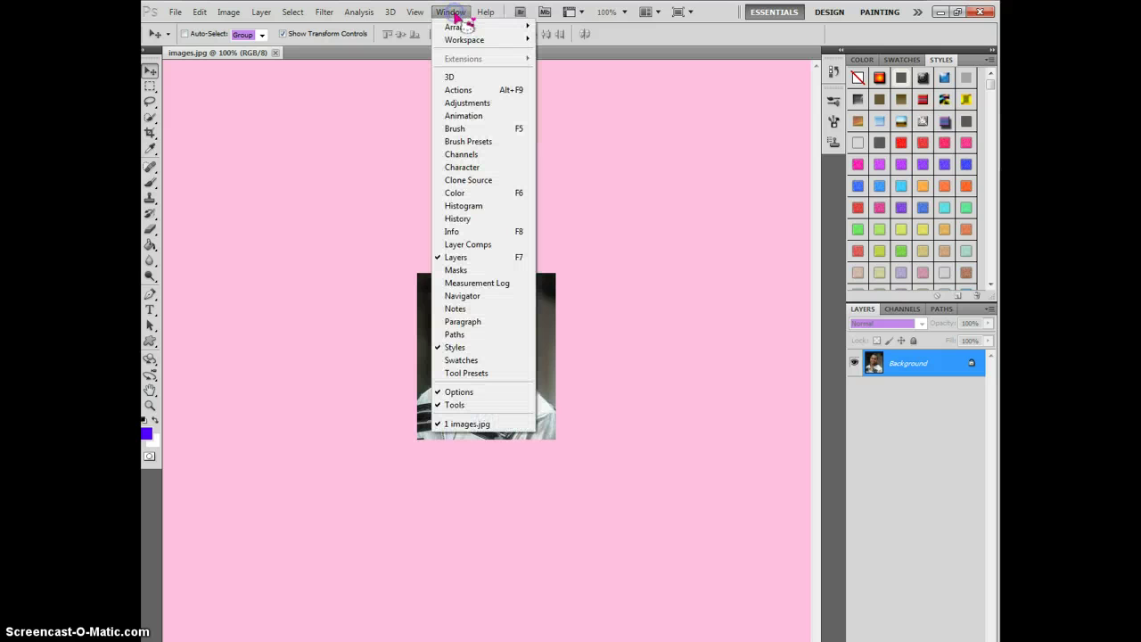
click(479, 104)
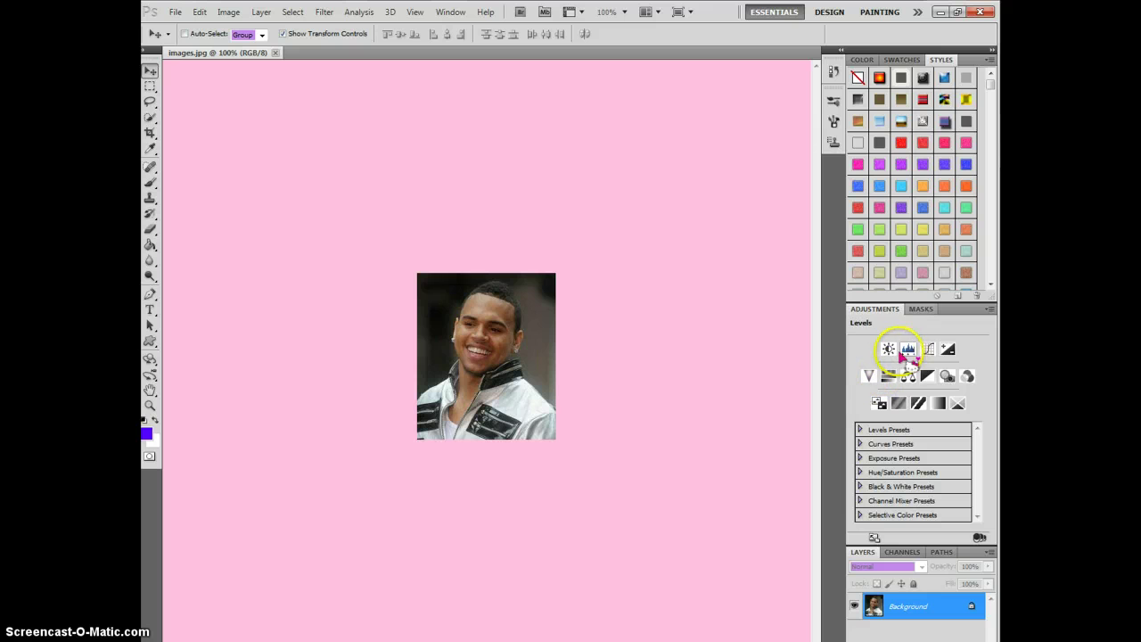
click(890, 351)
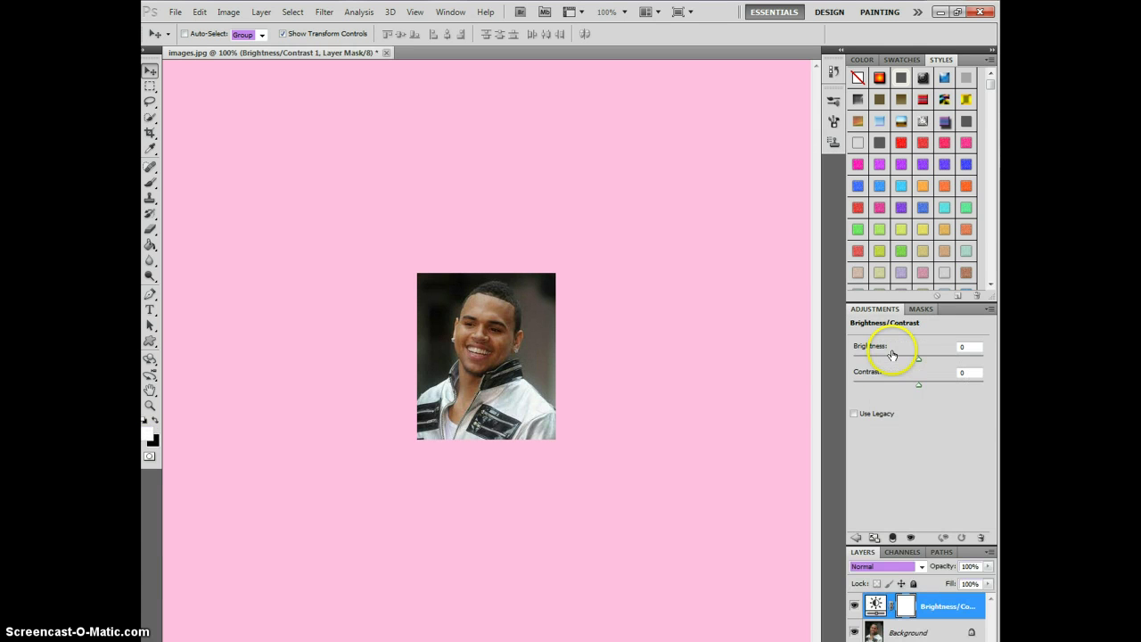
drag(919, 358, 965, 360)
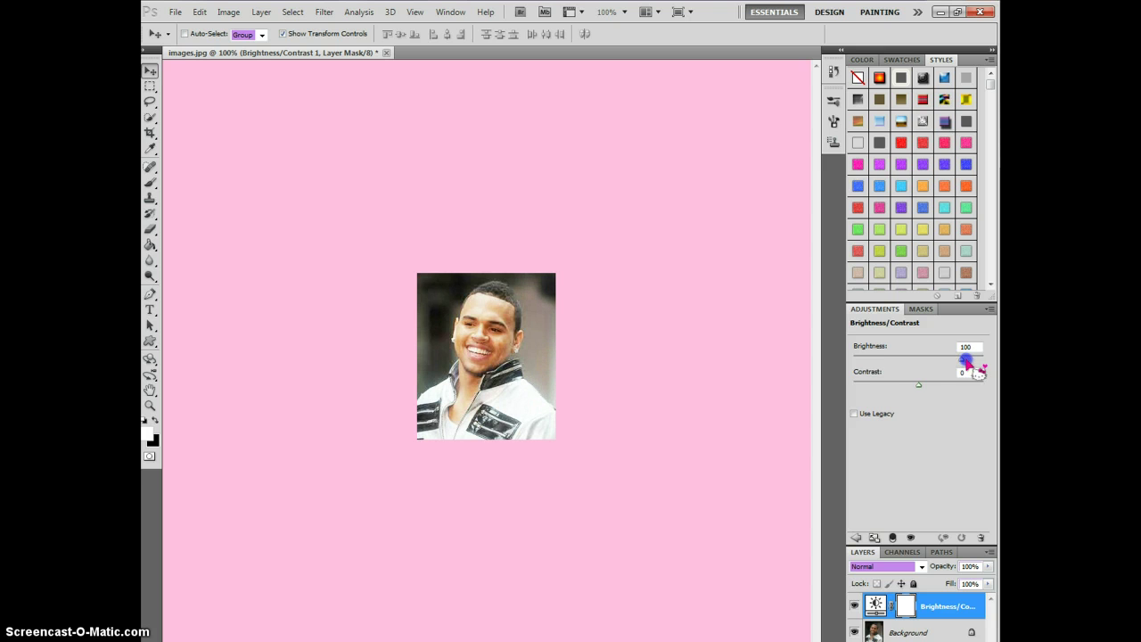
drag(967, 360, 962, 360)
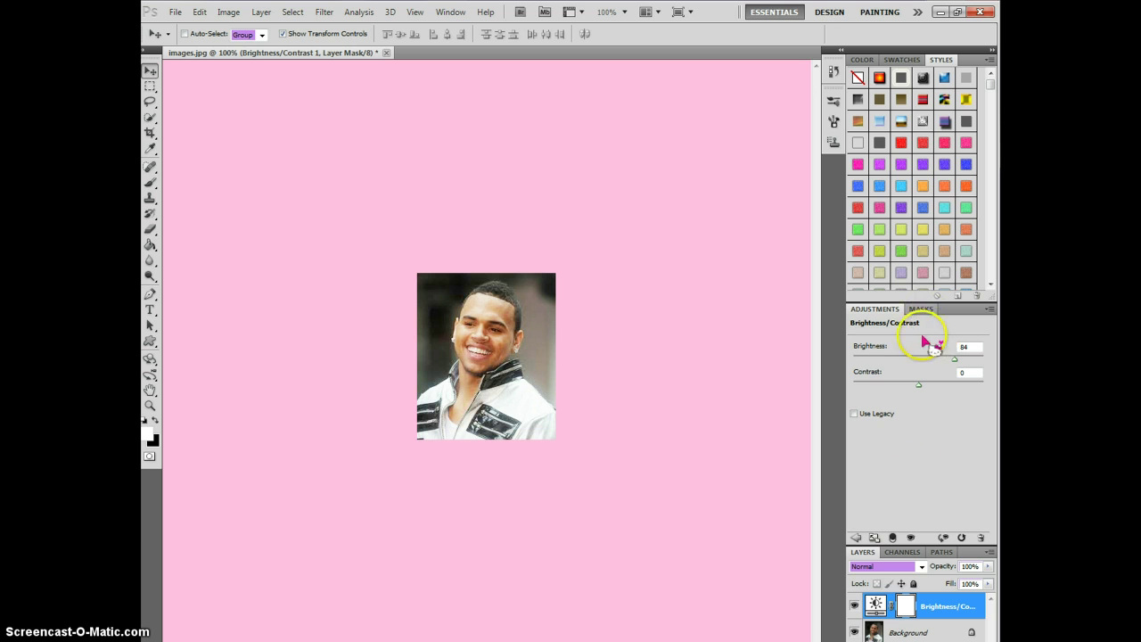
Add a Curves layer bending input 122 up to output 150, then switch to Notepad
click(856, 539)
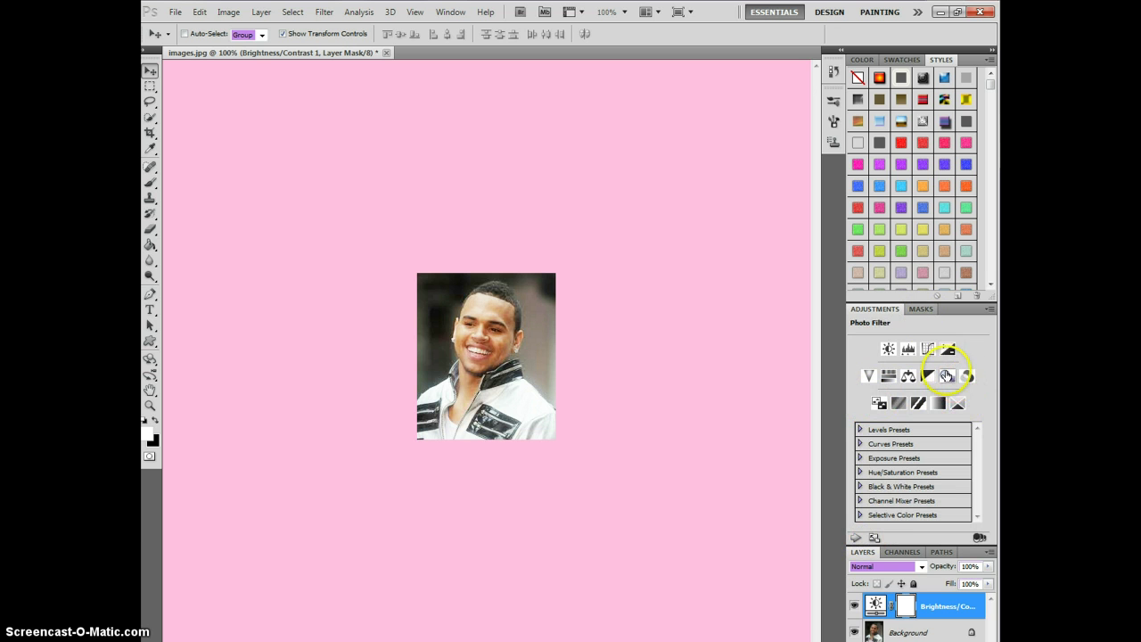
click(927, 350)
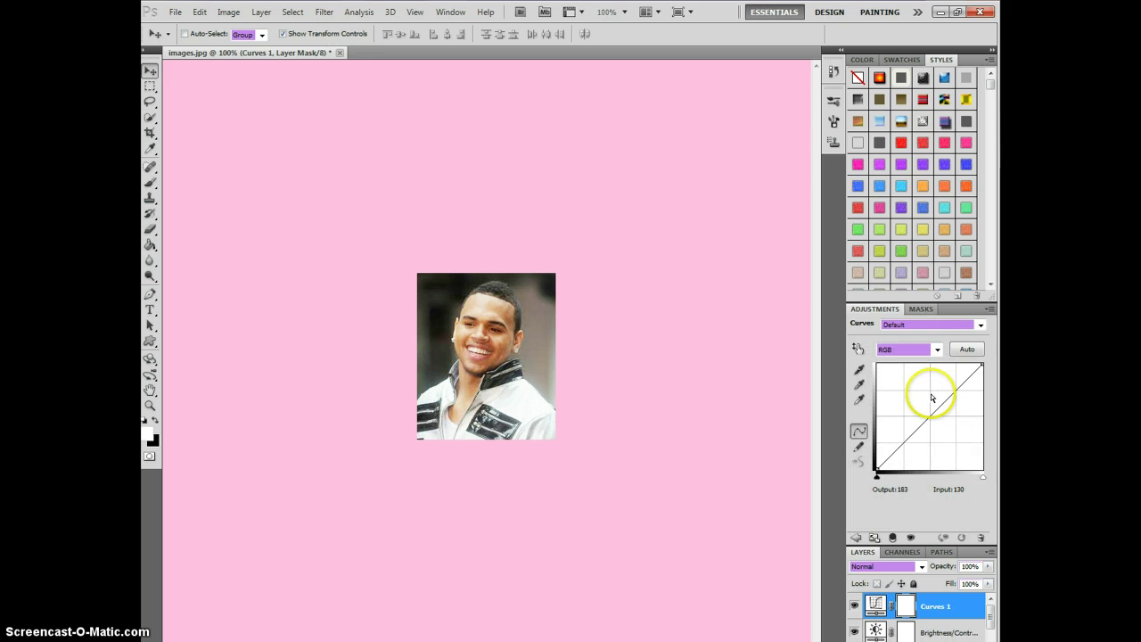
drag(933, 403, 928, 407)
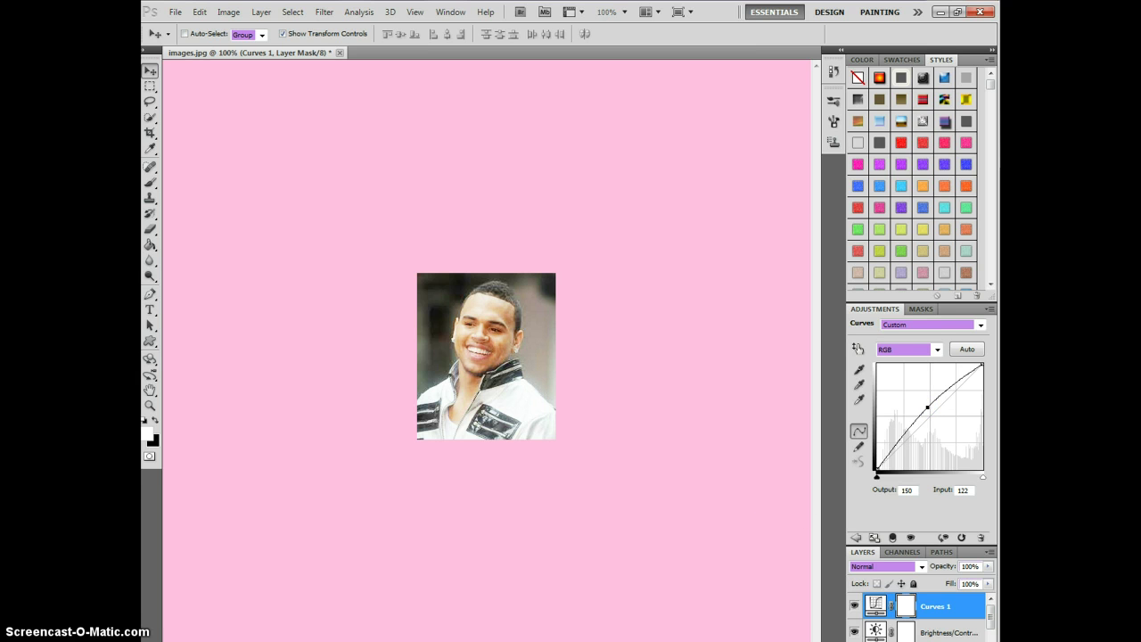
key(alt+Tab)
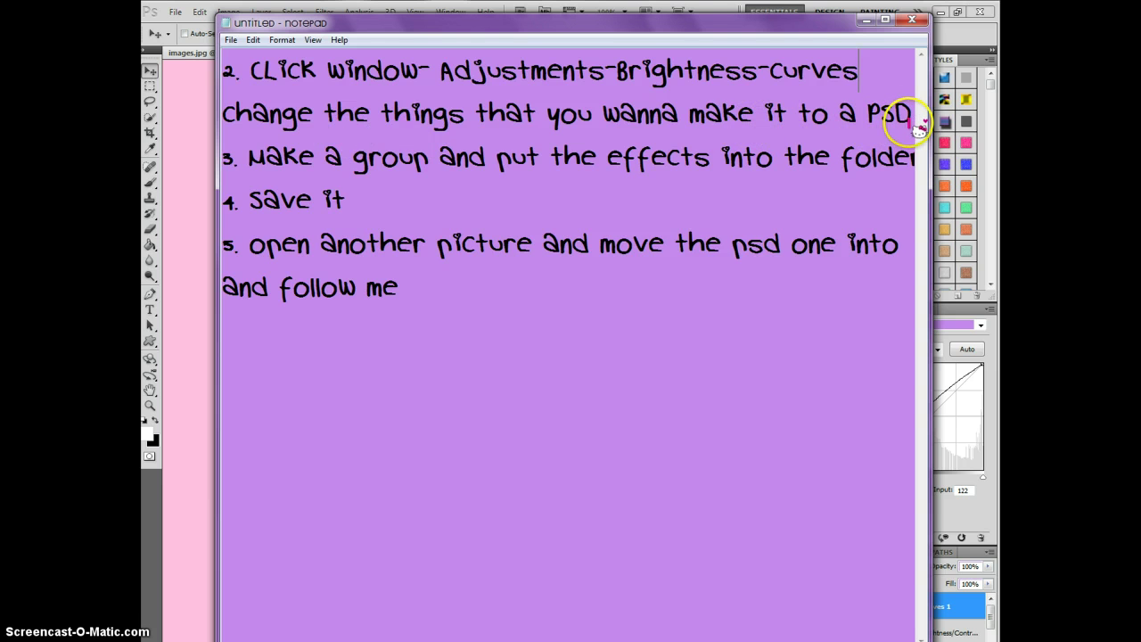
Add a note under step 2 that all the adjustments can be used, then minimize Notepad
key(Return)
text(also if)
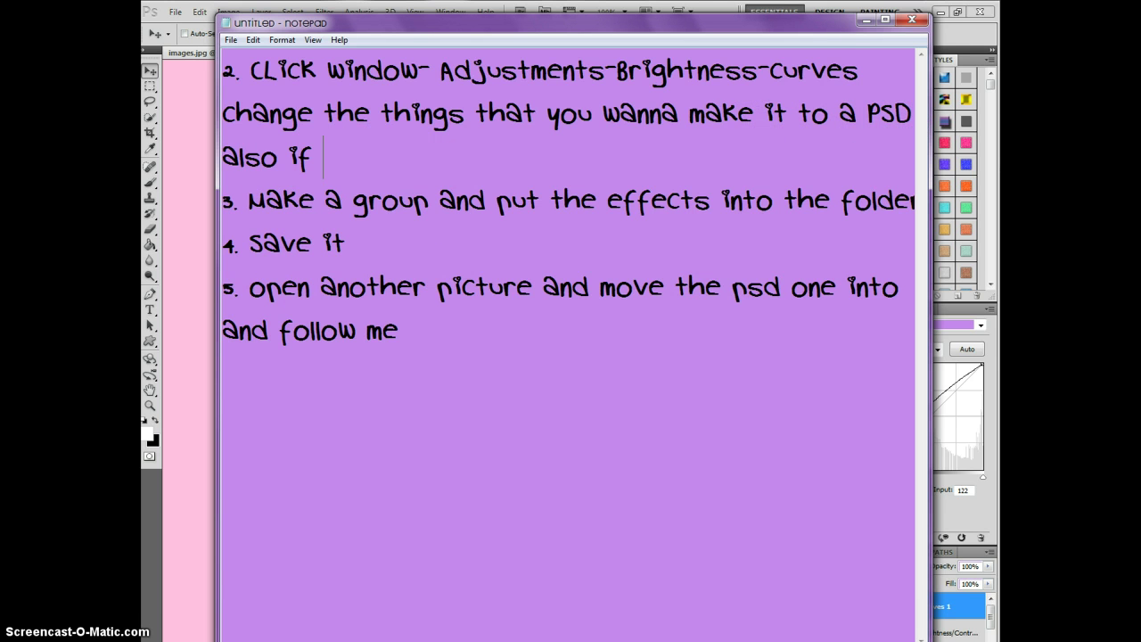
text(you wan)
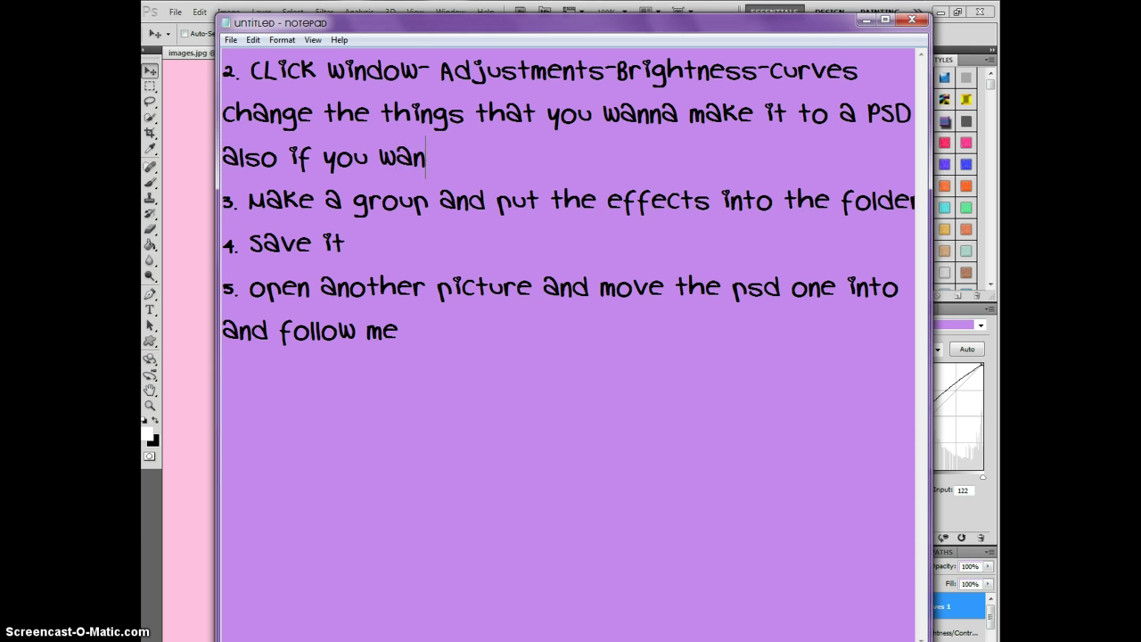
text(na do all of them you can)
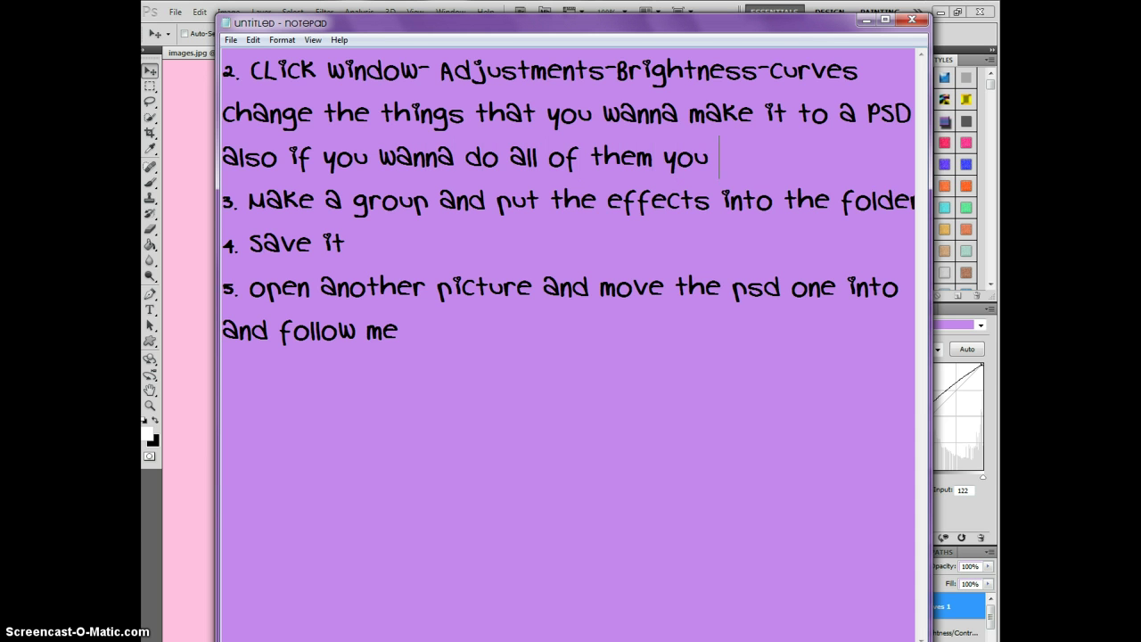
click(863, 20)
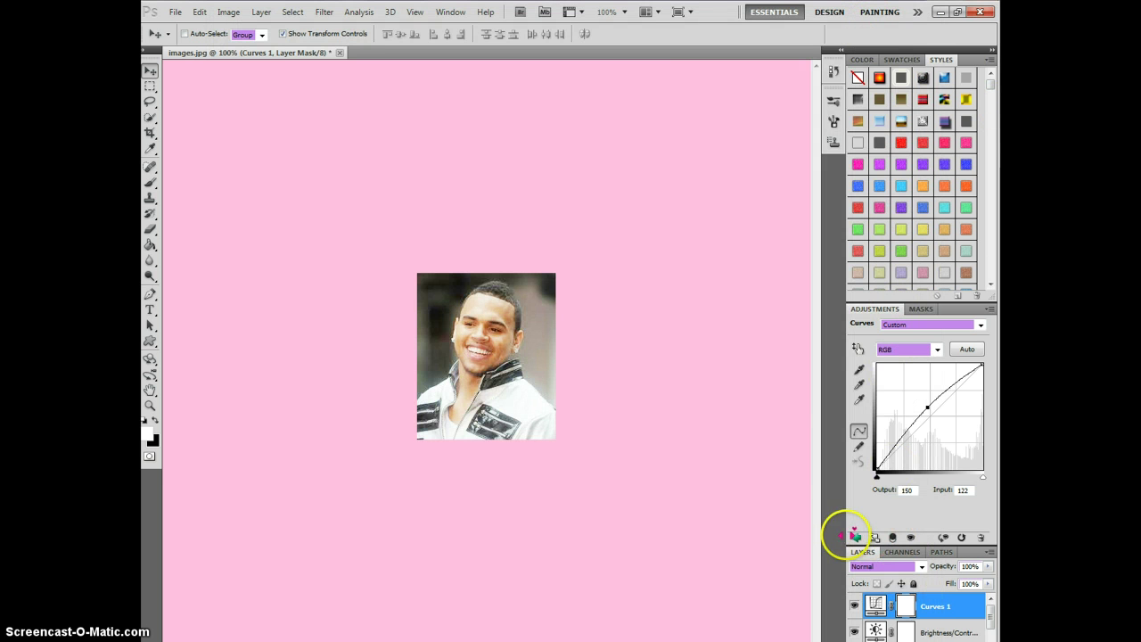
Add a Vibrance adjustment layer set to +46
click(856, 538)
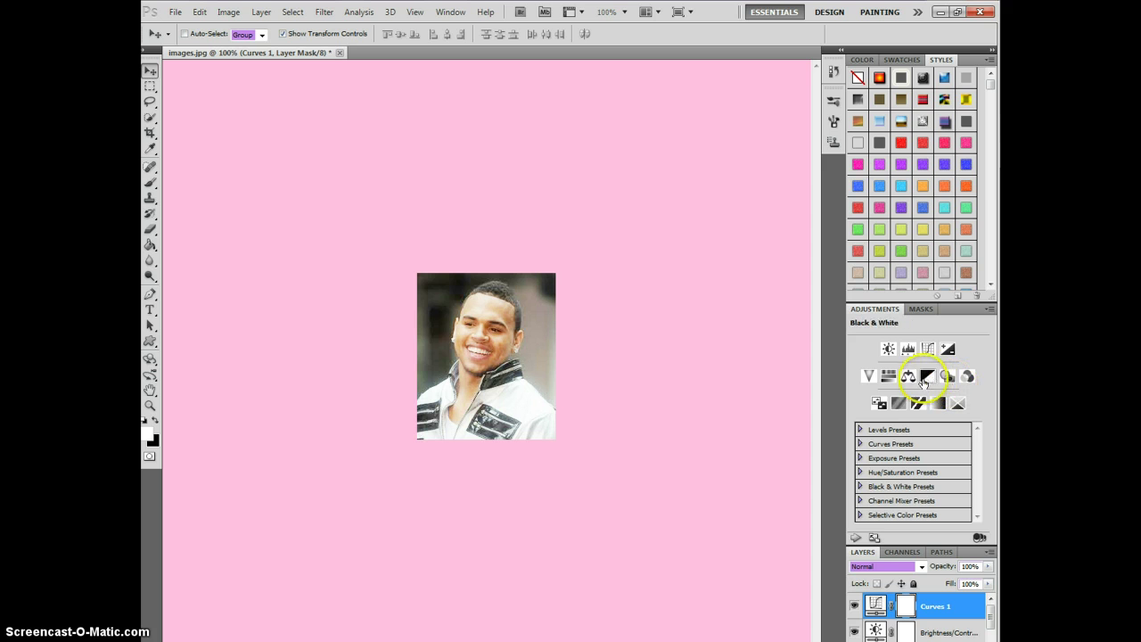
click(871, 376)
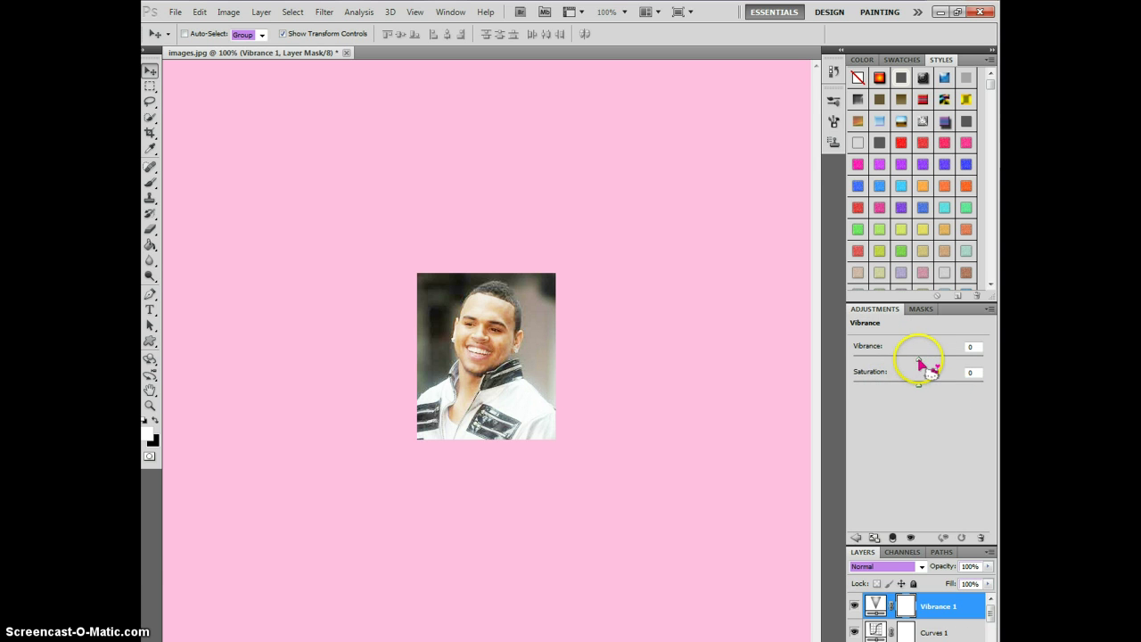
drag(920, 361, 978, 362)
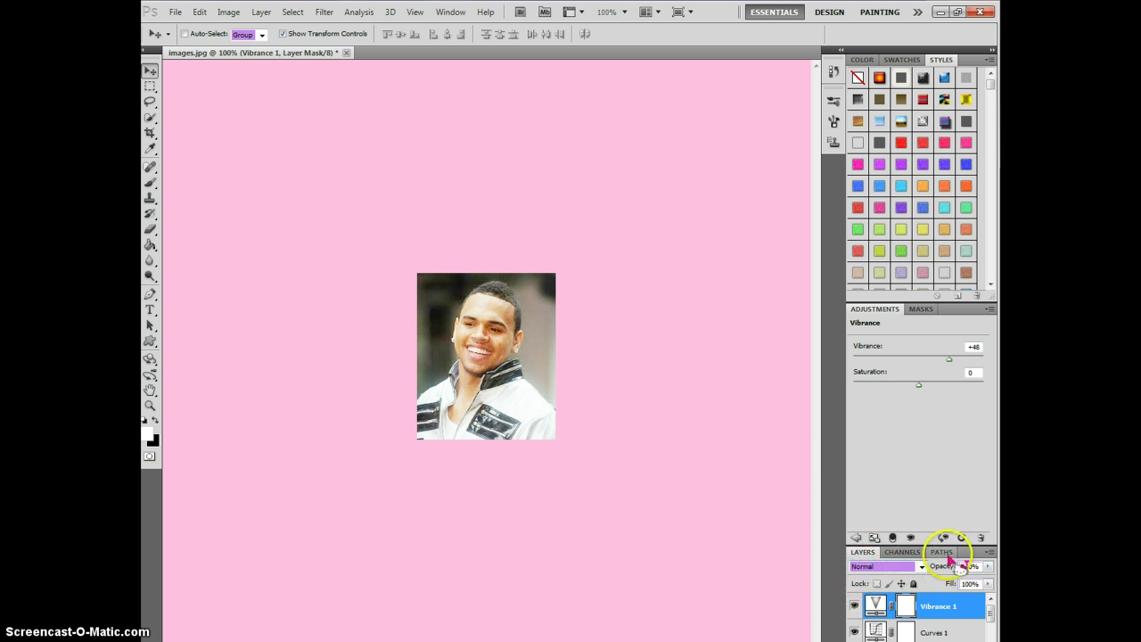
Close the Adjustments panel so the full layer list shows
click(856, 538)
click(452, 15)
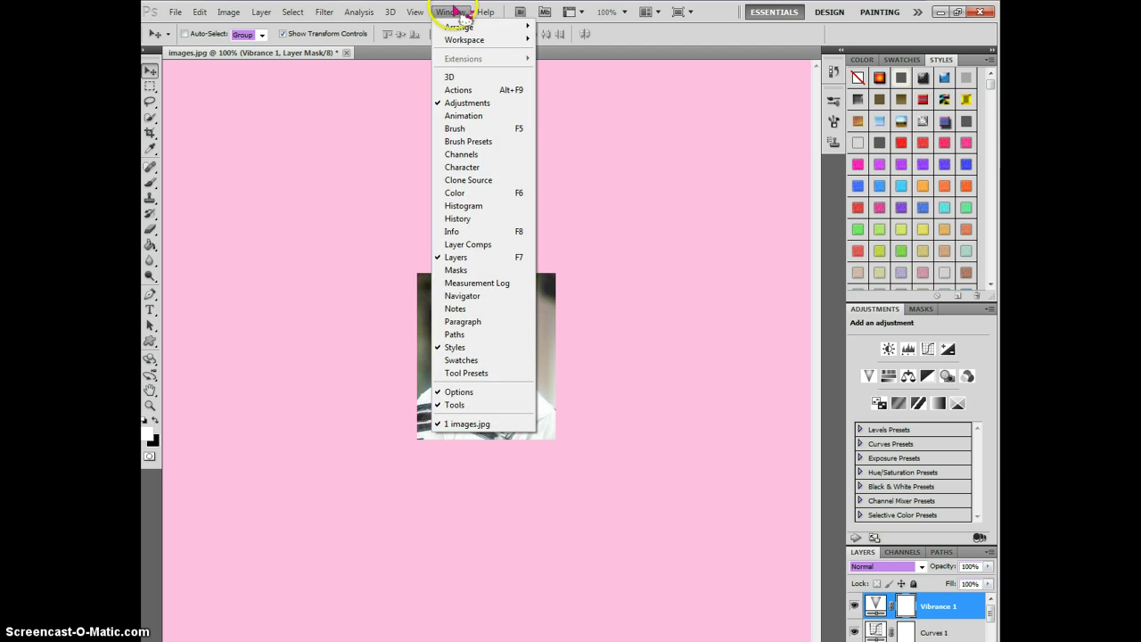
click(452, 13)
click(988, 311)
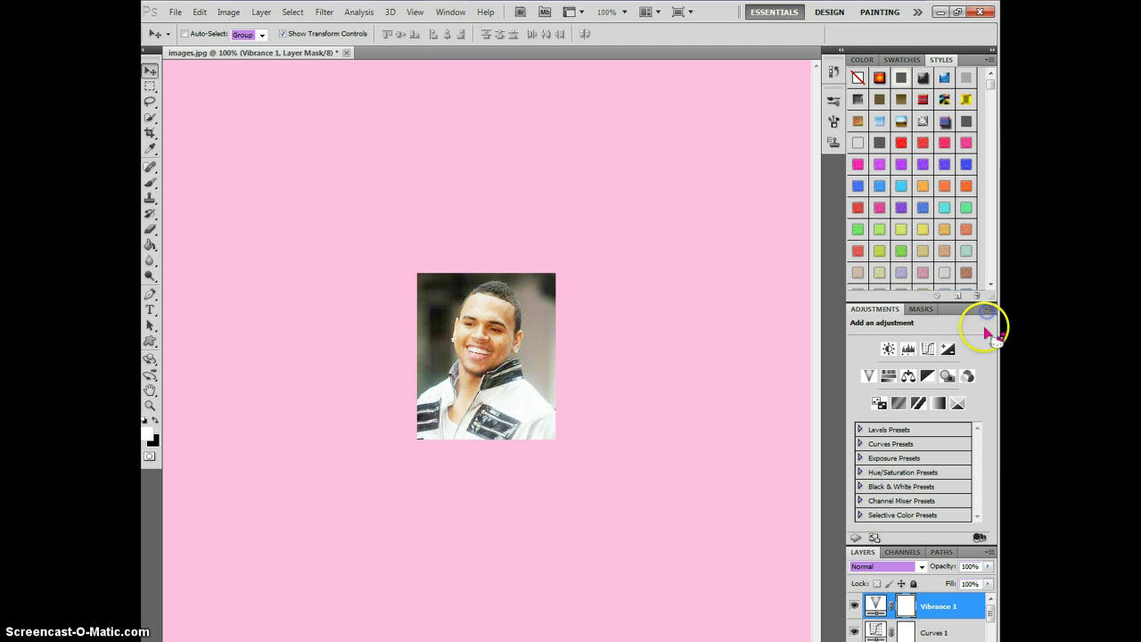
click(977, 342)
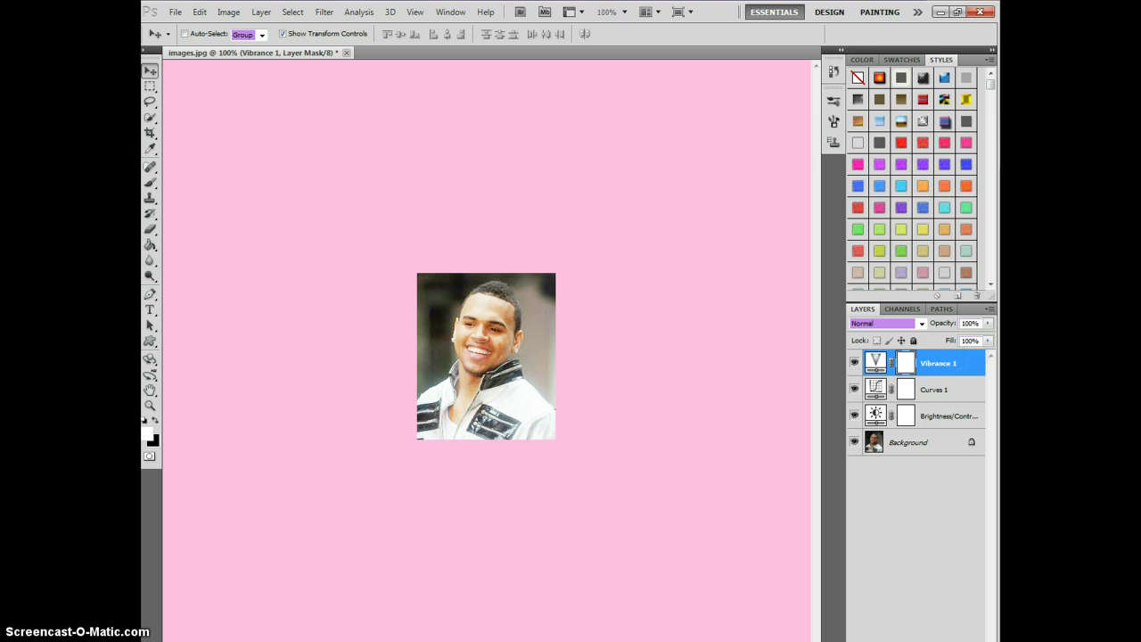
In Notepad, type the note 'and now / your gonna close the ta'
key(alt+Tab)
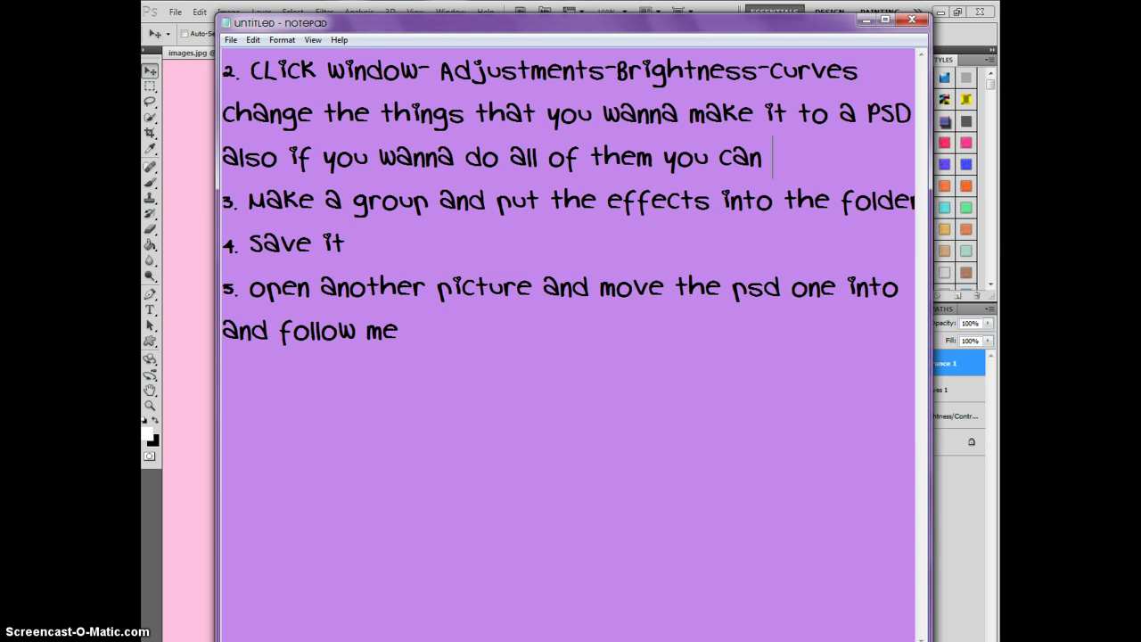
text(and now)
key(Return)
text(you)
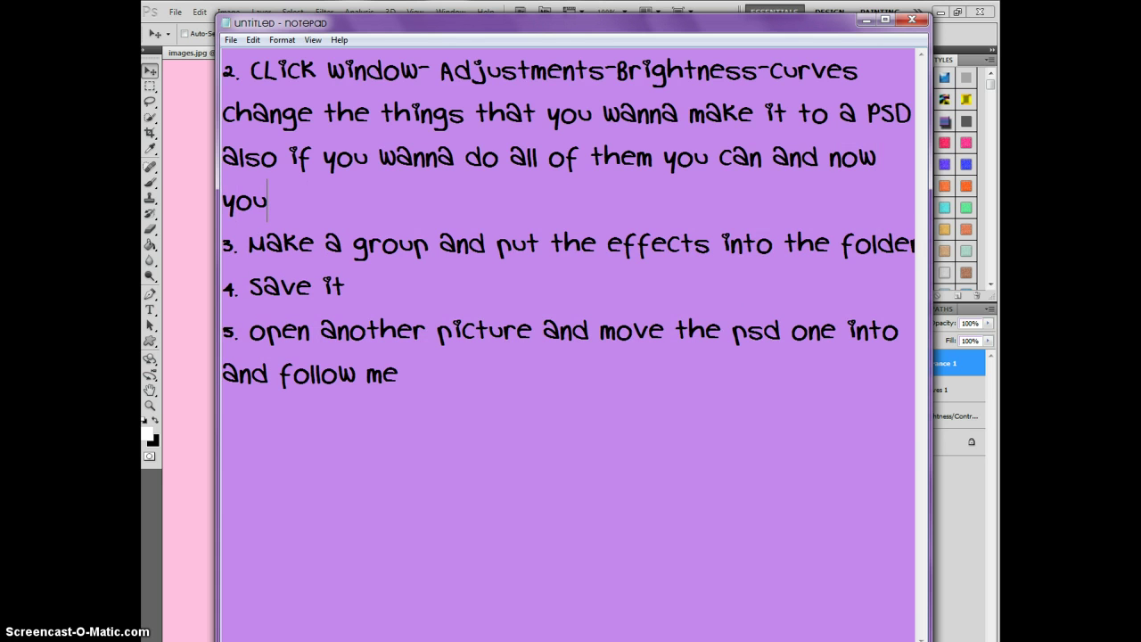
text(r gonna close)
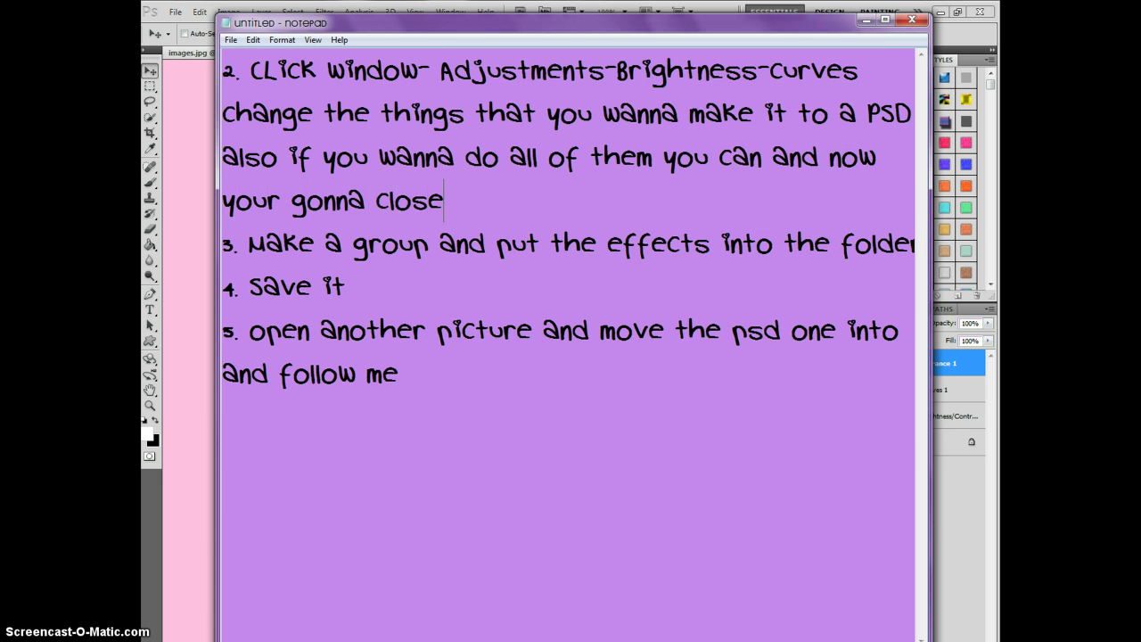
text( the tab)
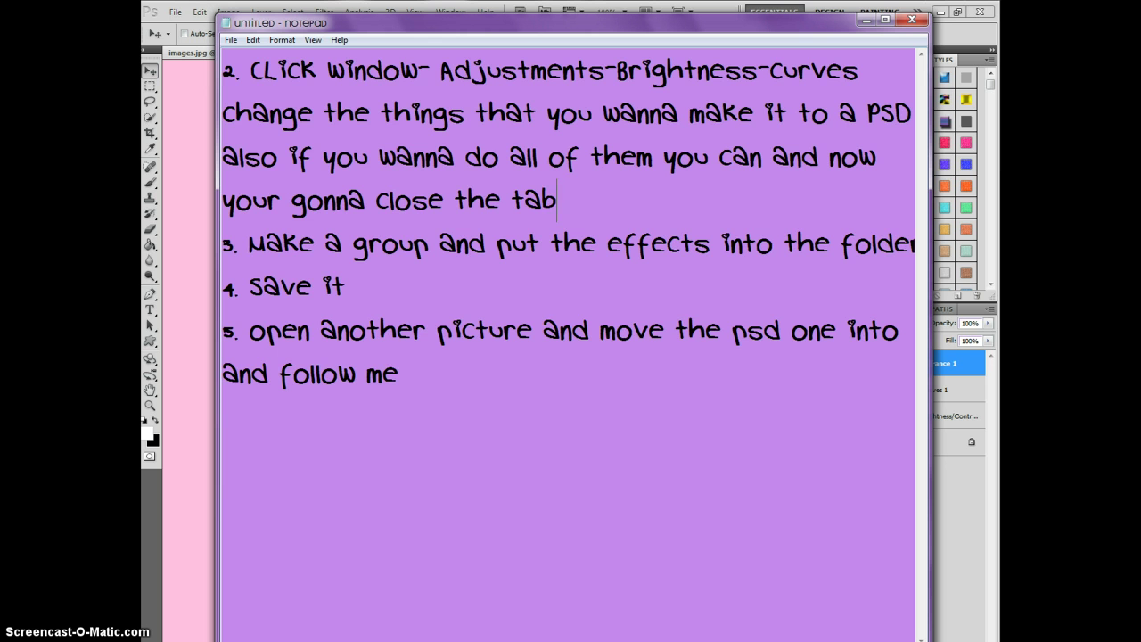
Delete the finished step 2 text and blank line so step 3 leads, then return to Photoshop
drag(557, 200, 158, 65)
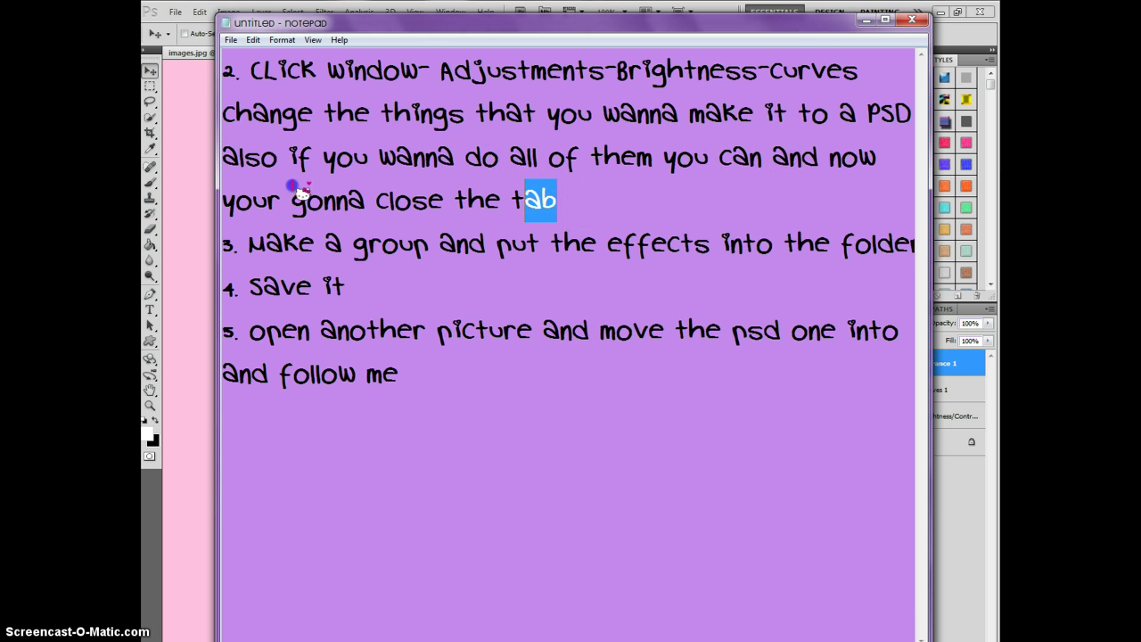
key(BackSpace)
click(224, 115)
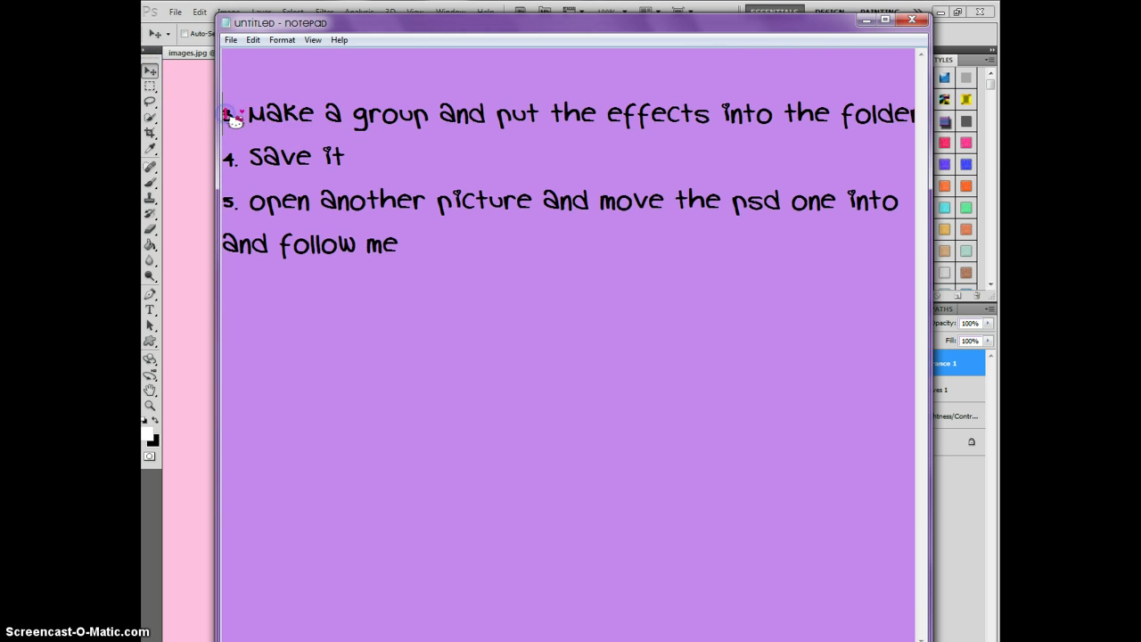
key(BackSpace)
click(172, 341)
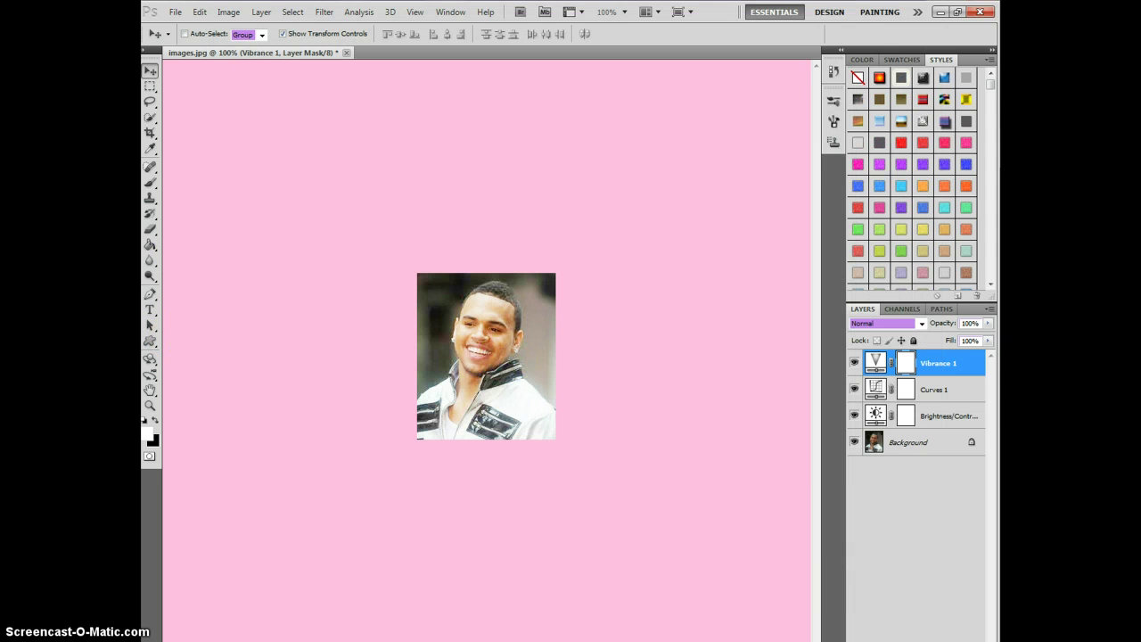
Group the adjustment layers and name the group PSD Sample
key(ctrl+g)
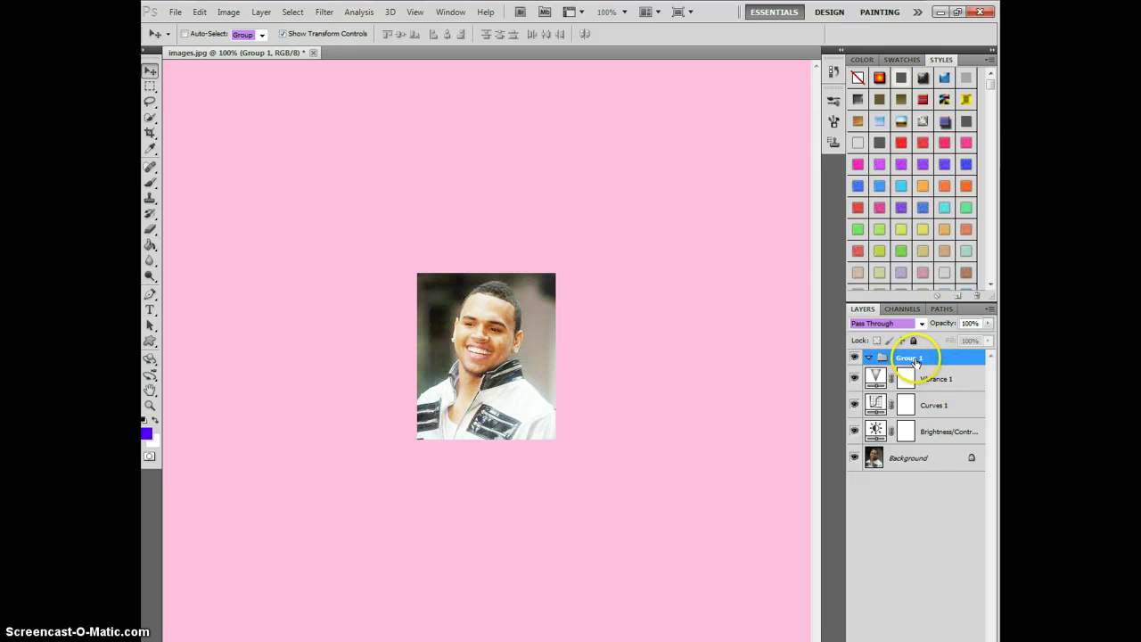
double_click(911, 357)
text(PSD S)
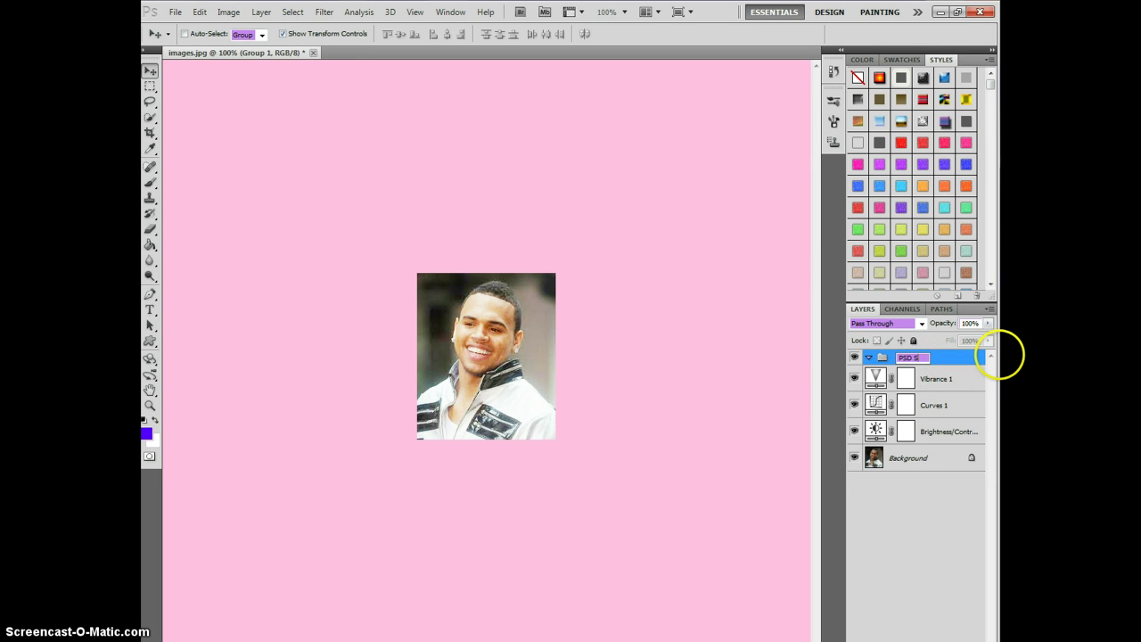
text(ample)
key(Return)
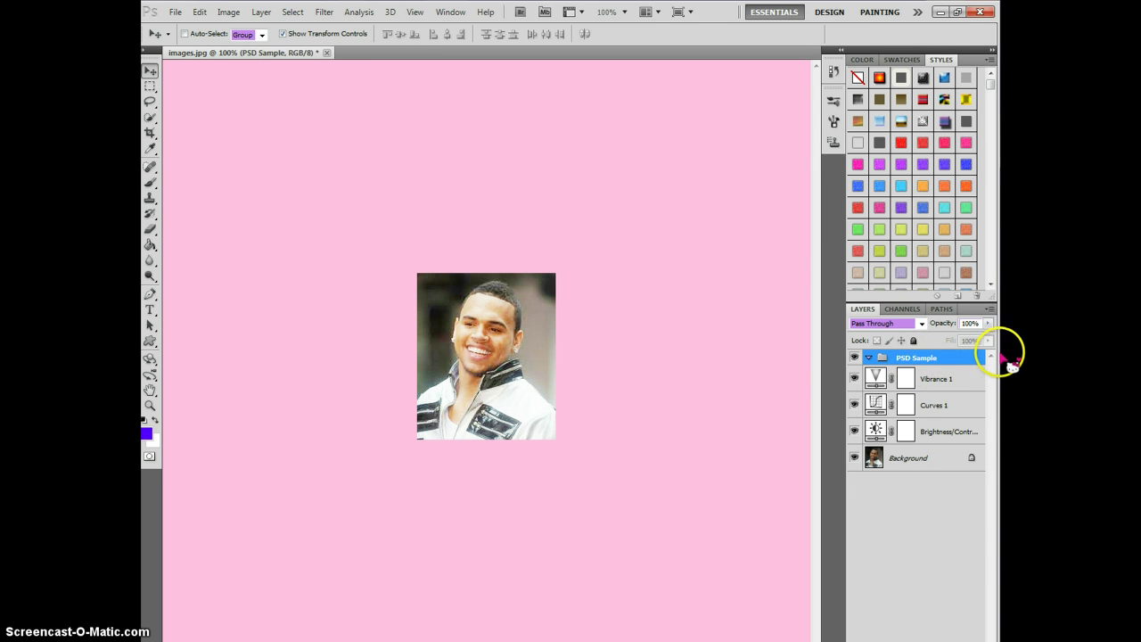
Move Vibrance 1 into PSD Sample, toggle the group's visibility to compare, then switch to Notepad
drag(932, 381, 936, 432)
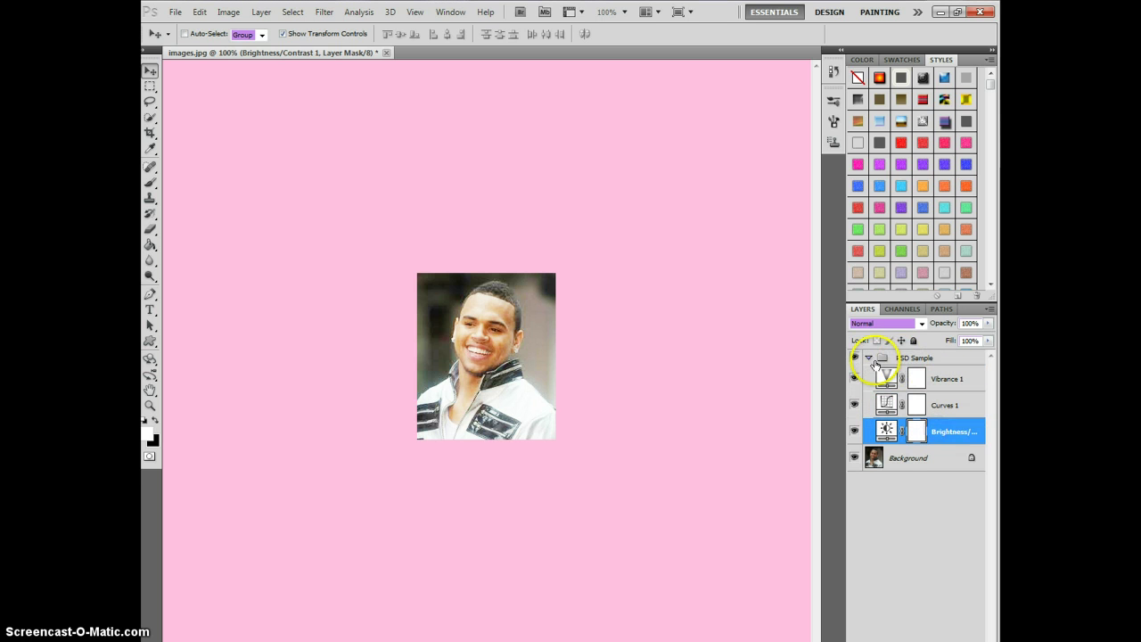
click(883, 358)
click(867, 358)
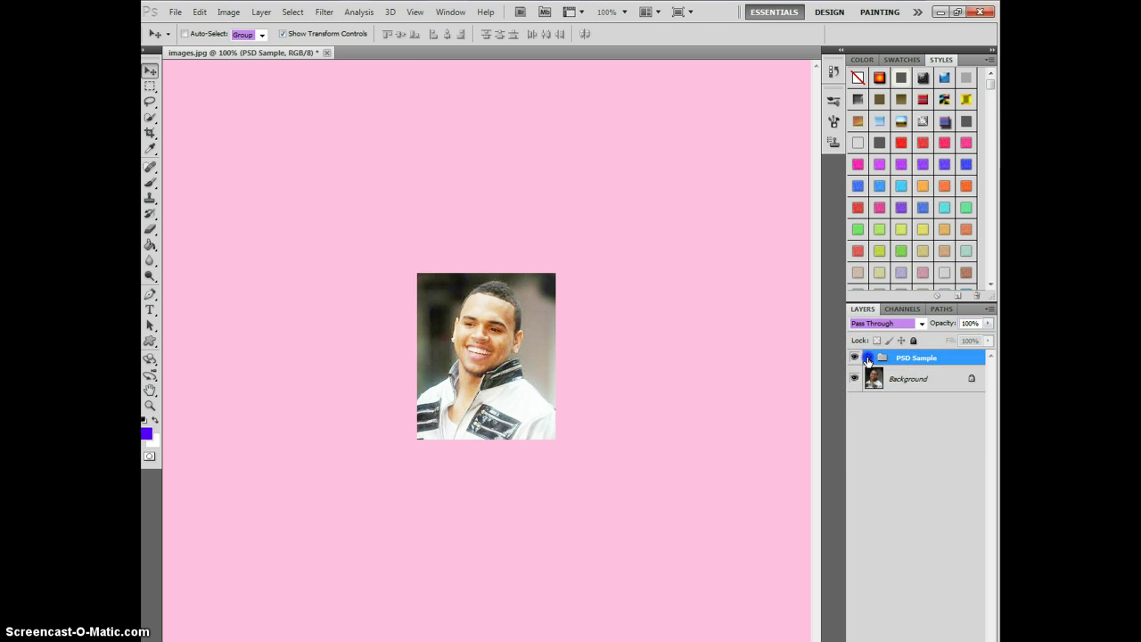
click(867, 357)
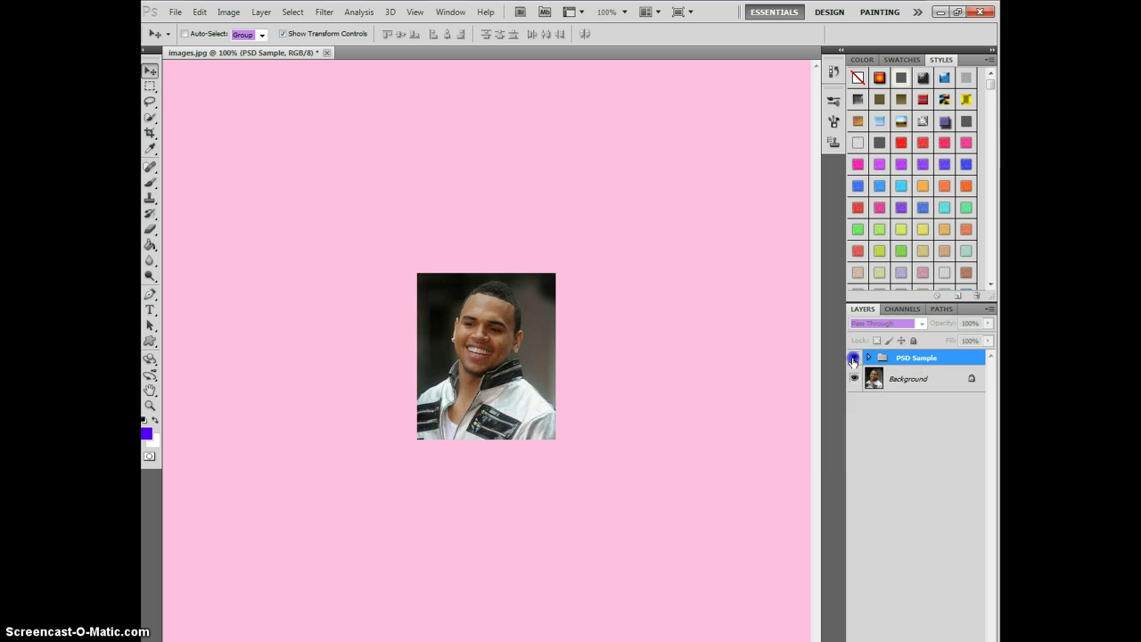
click(854, 358)
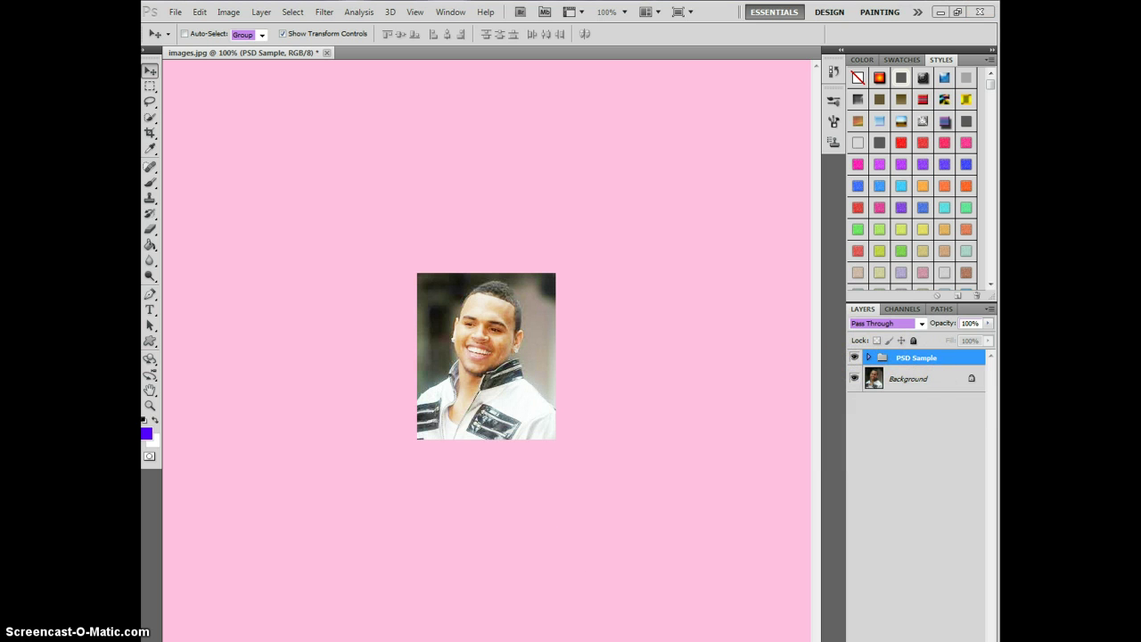
key(alt+Tab)
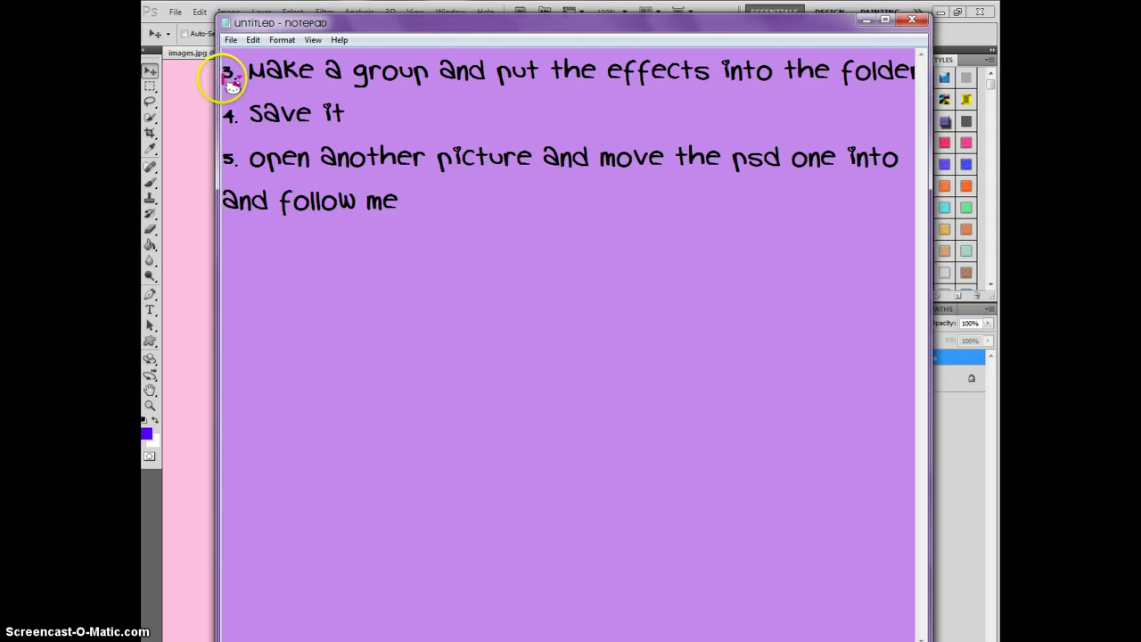
Replace the step 3 line's end with 'there and also rename the folder to : ps'
drag(224, 78, 1000, 79)
text(th)
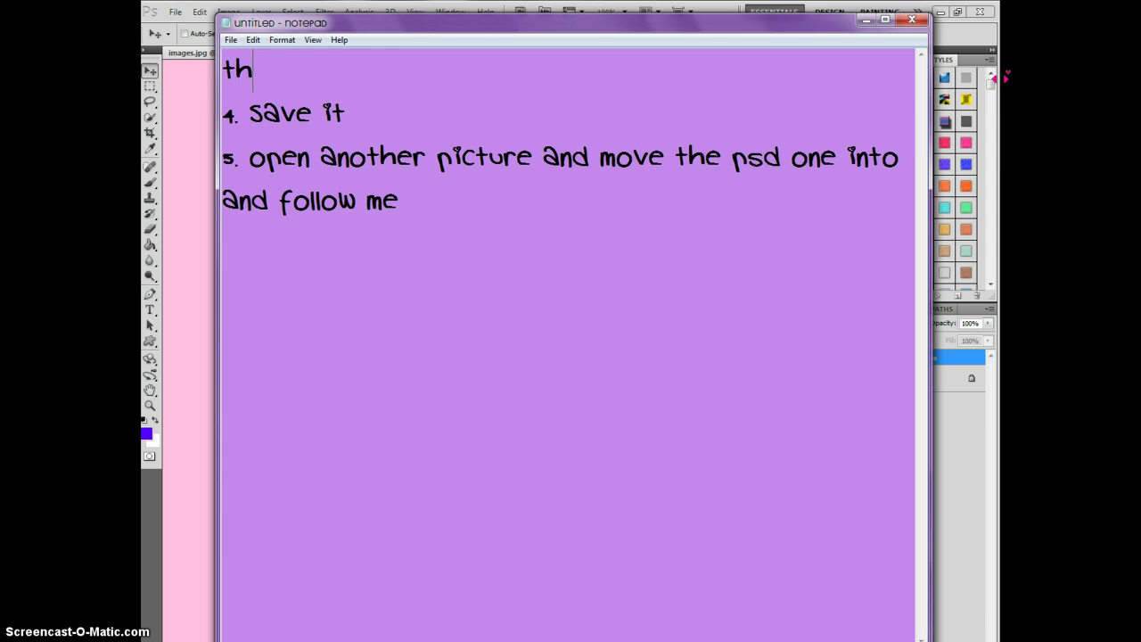
text(ere and also re)
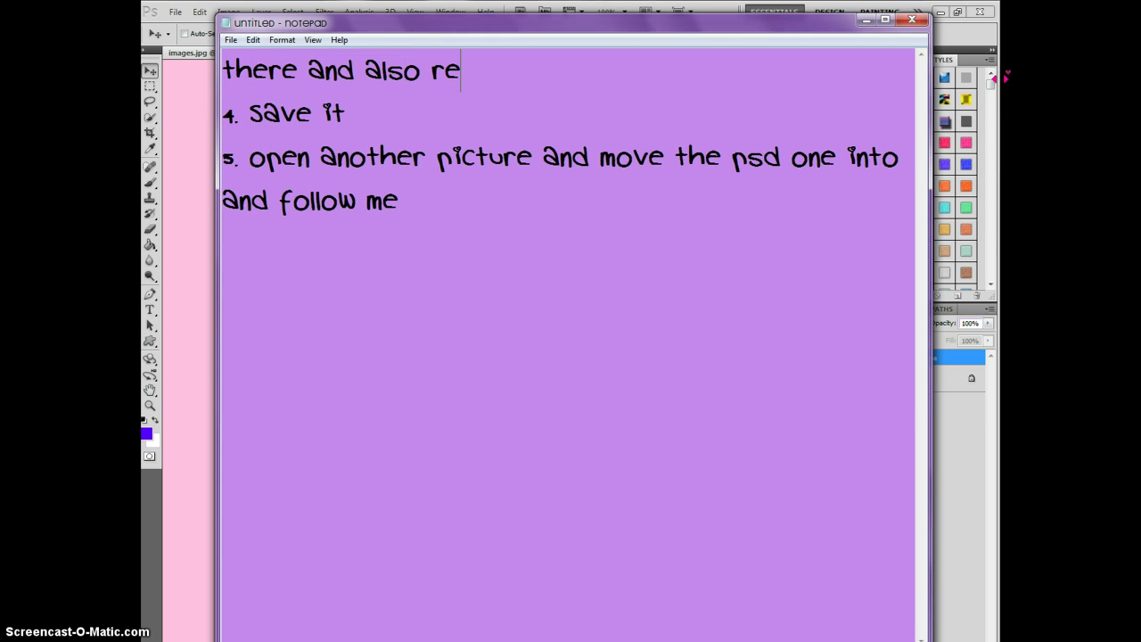
text(name the folder)
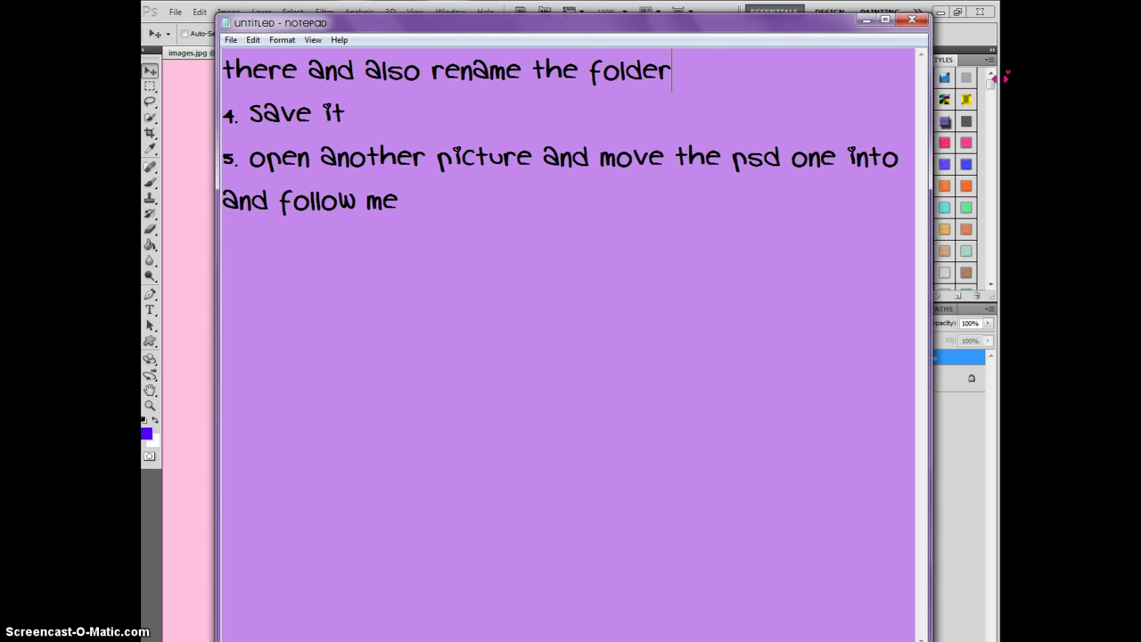
text( to : [ps)
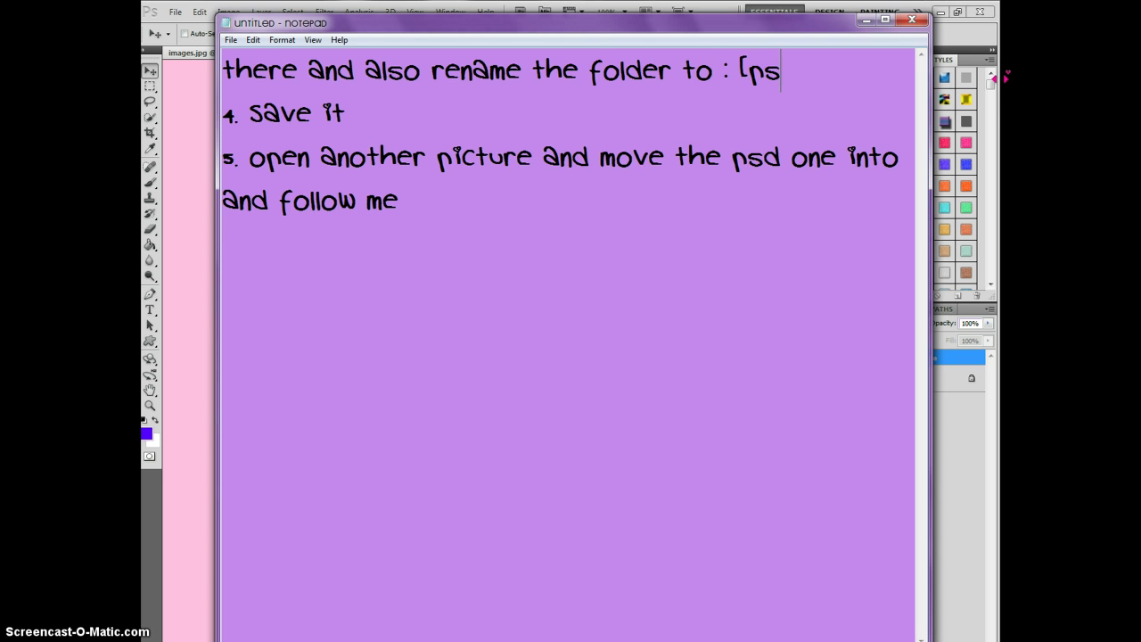
key(BackSpace)
Finish the note with 'sample', then Save As a layered Photoshop PSD on the Desktop
text(sample)
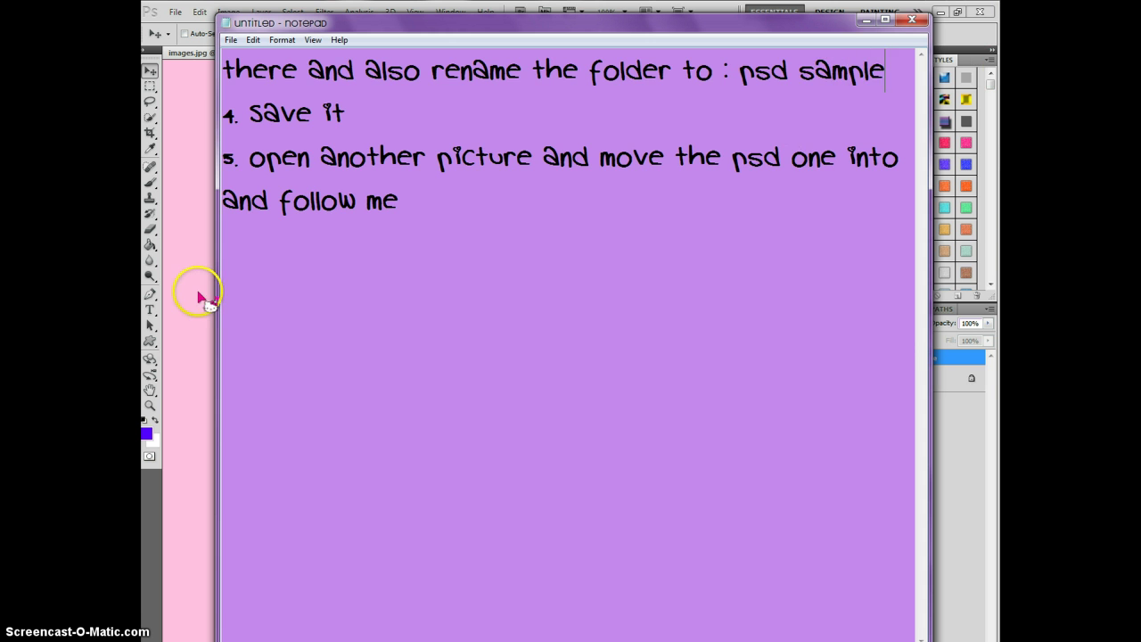
click(199, 288)
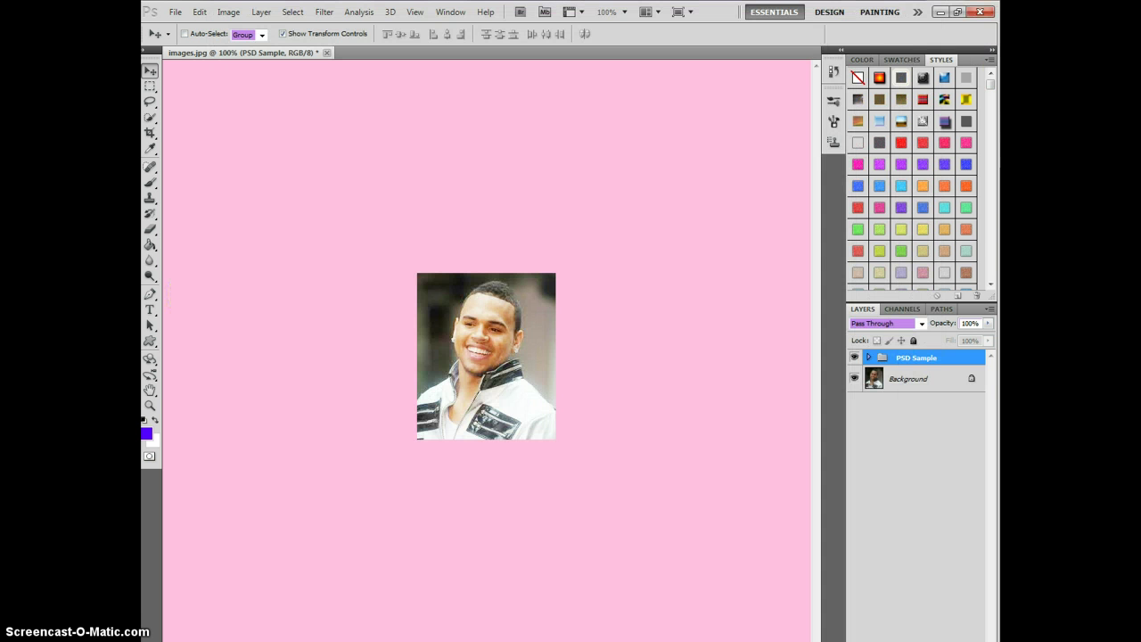
click(177, 12)
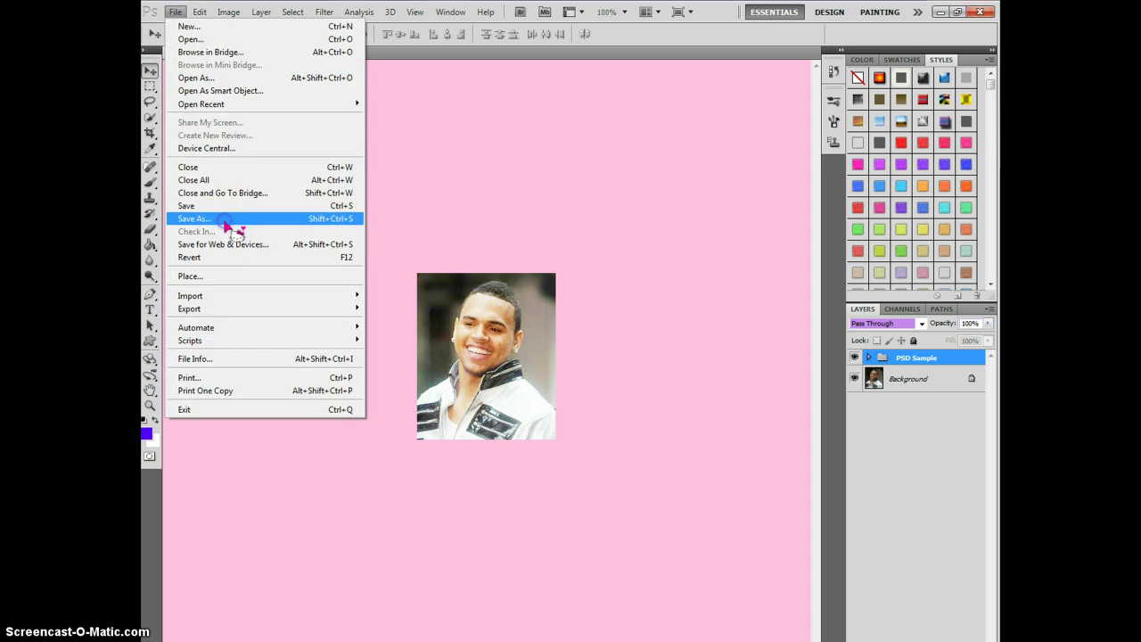
click(225, 221)
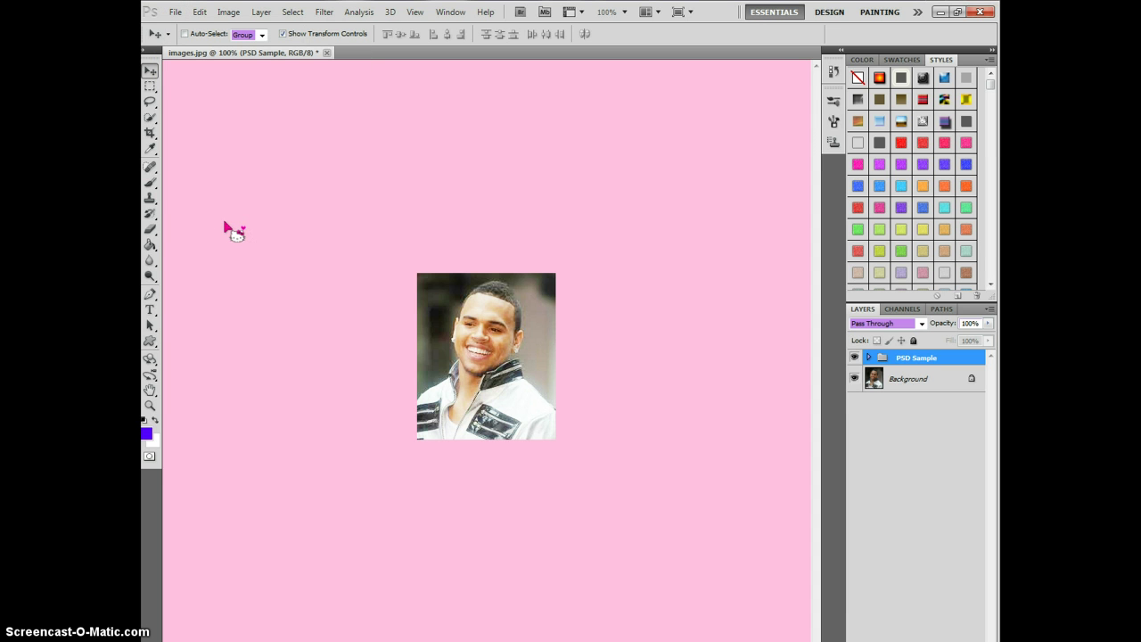
click(557, 329)
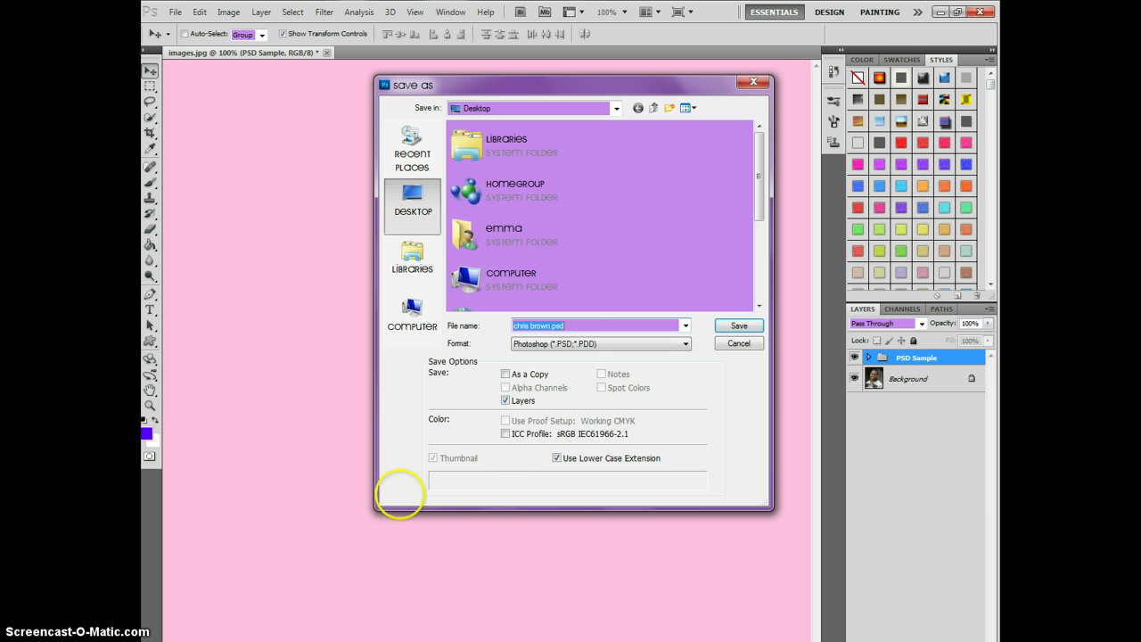
key(Escape)
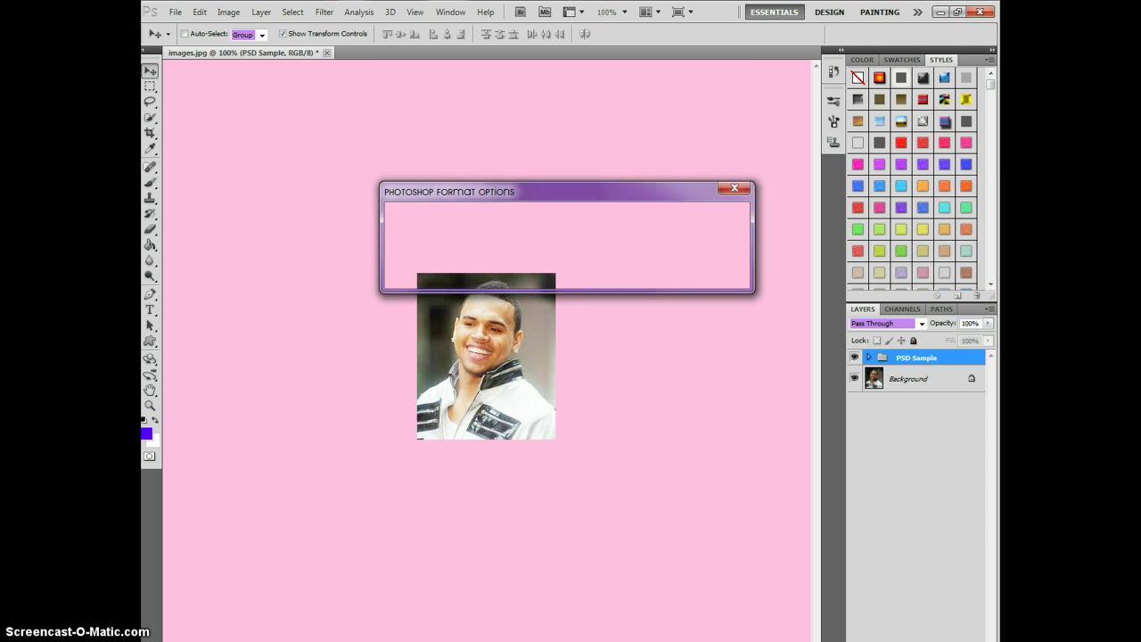
Confirm the PSD format options, then replace Notepad's first two step lines with 'save it as a psd file'
click(722, 217)
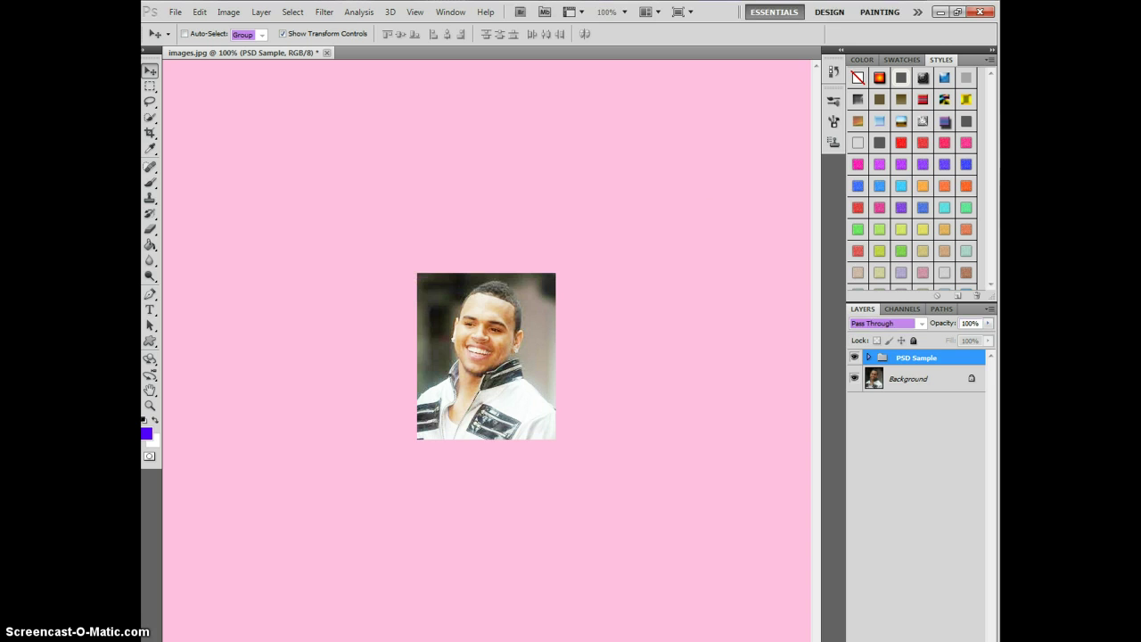
key(alt+Tab)
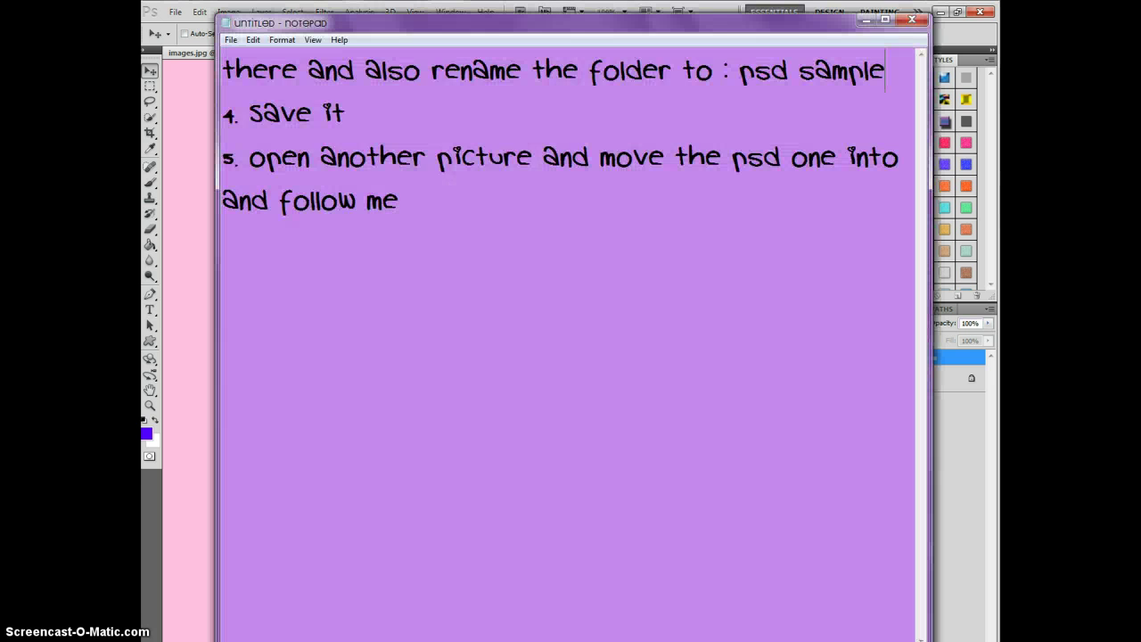
drag(357, 113, 353, 23)
text(save i)
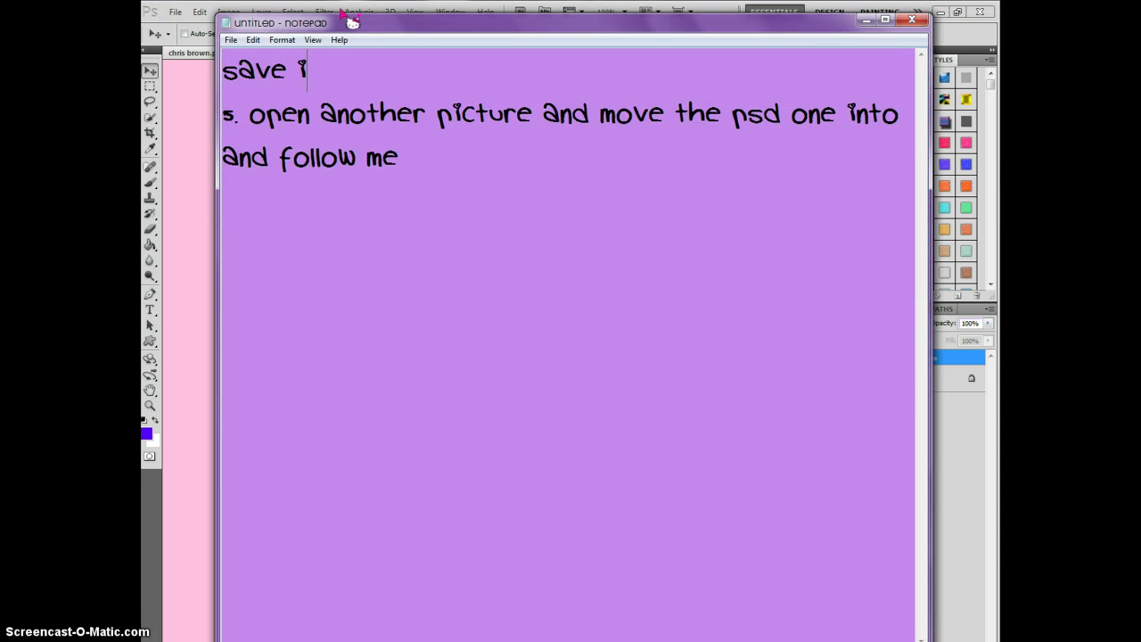
text(t as a psd f)
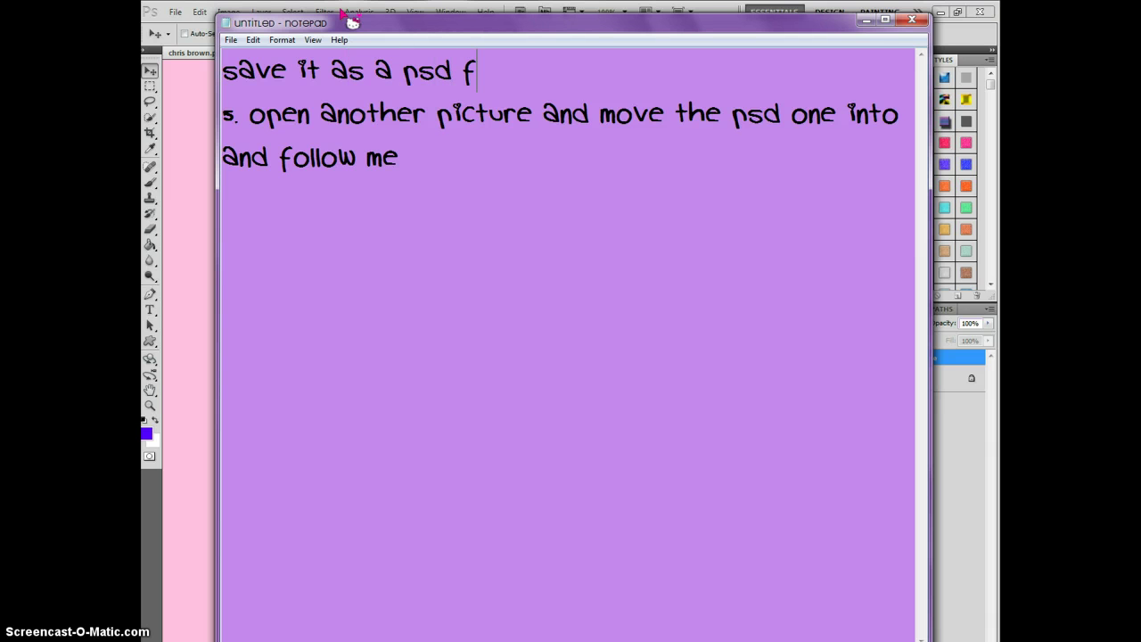
text(ile)
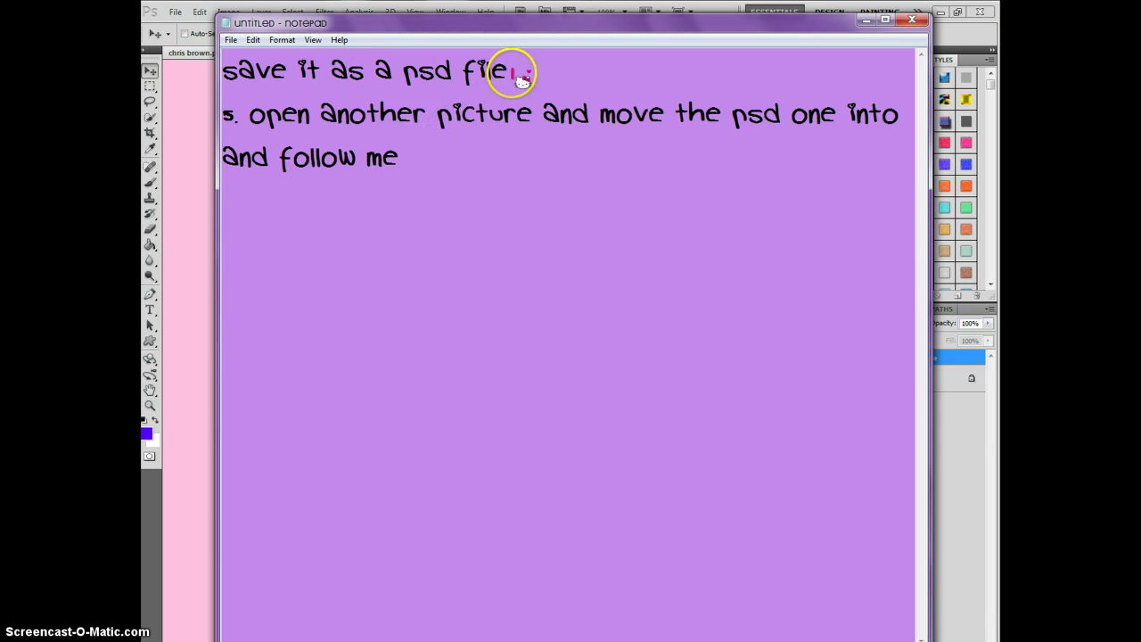
Delete the 'save it as a psd file' line so the list starts at step 5, then return to Photoshop
drag(513, 73, 207, 84)
key(BackSpace)
drag(381, 167, 205, 89)
click(361, 245)
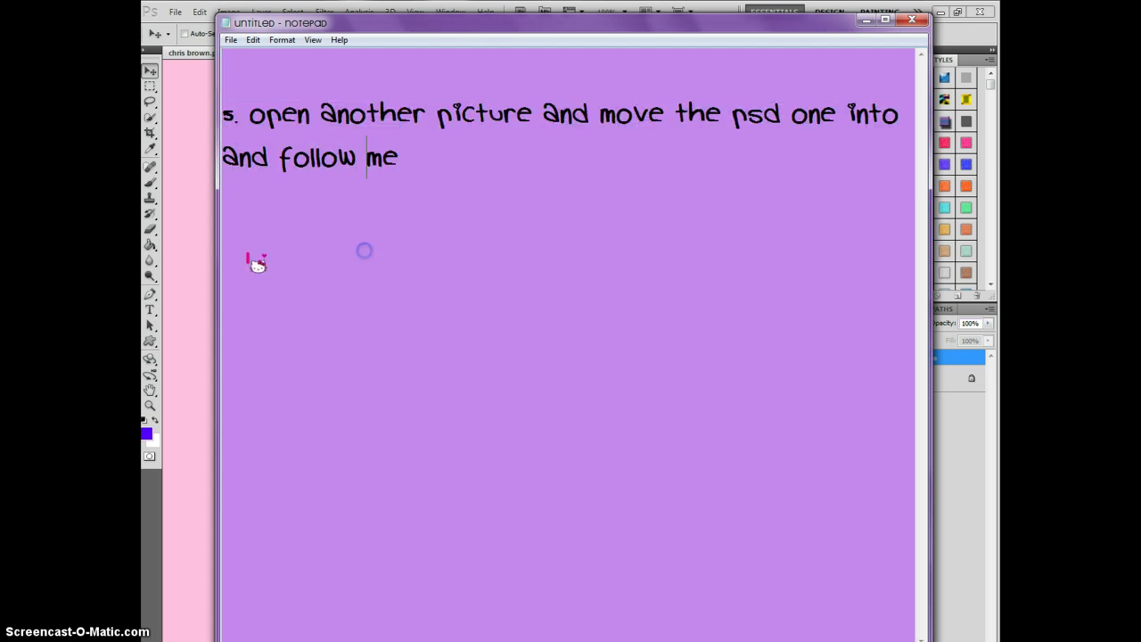
click(184, 265)
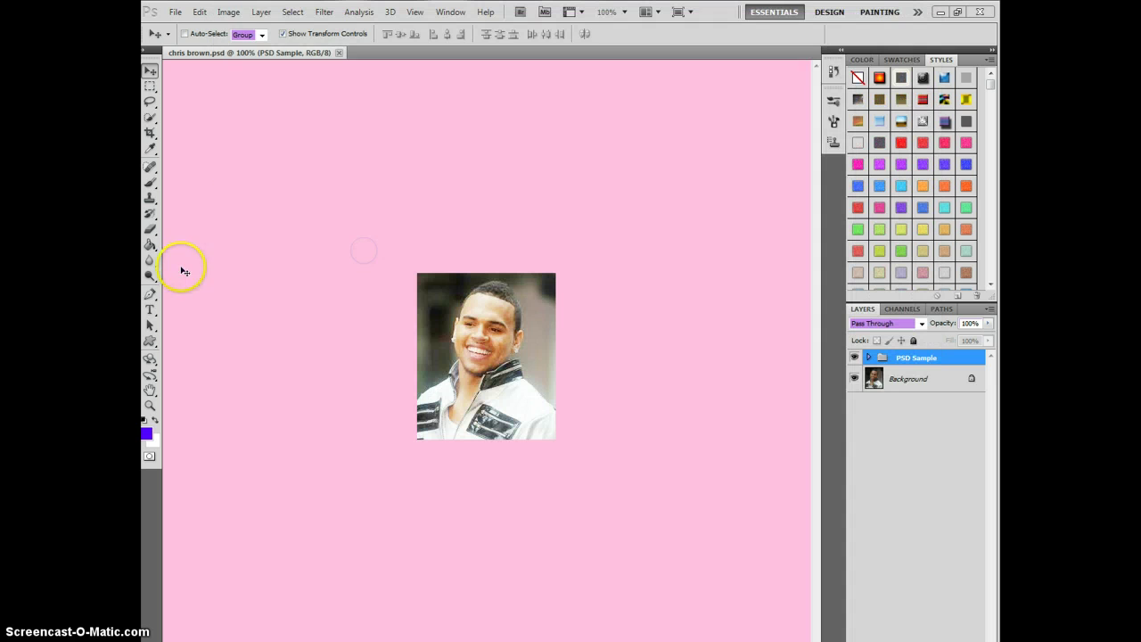
Dismiss the error message that appeared in Photoshop
click(184, 12)
key(Escape)
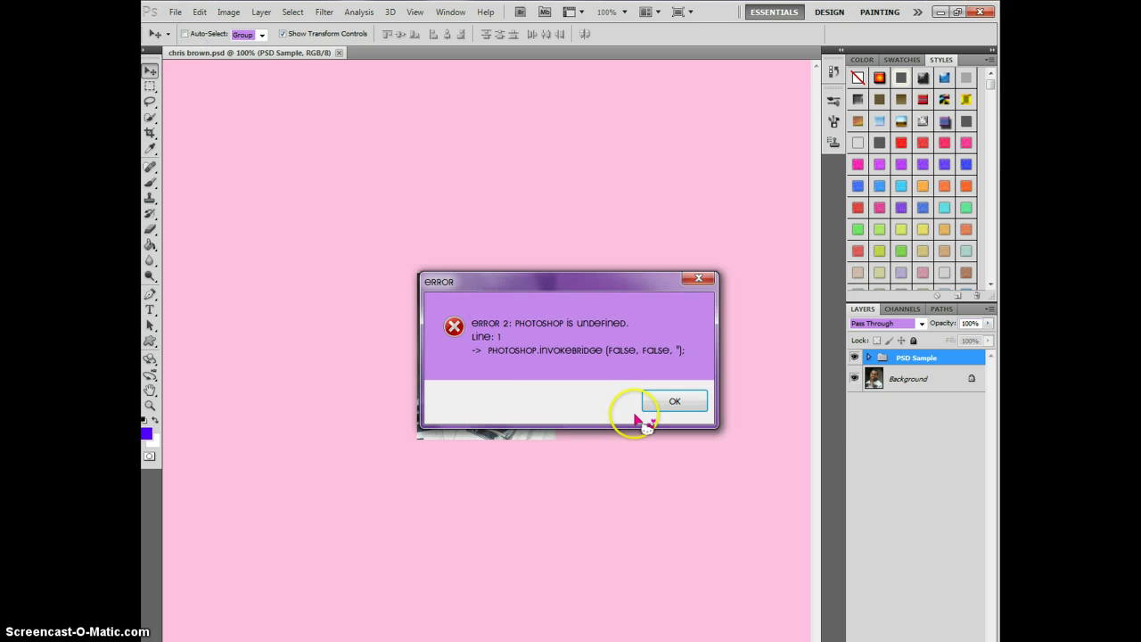
click(700, 278)
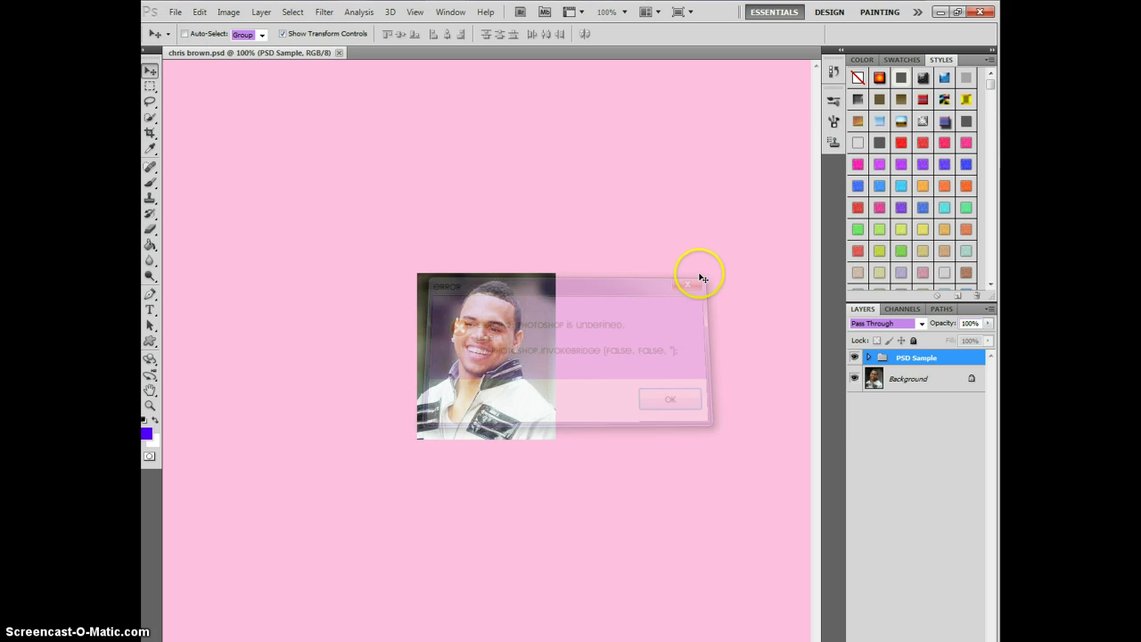
Open a second portrait JPG and float chris brown.psd in its own window beside it
click(177, 12)
click(189, 38)
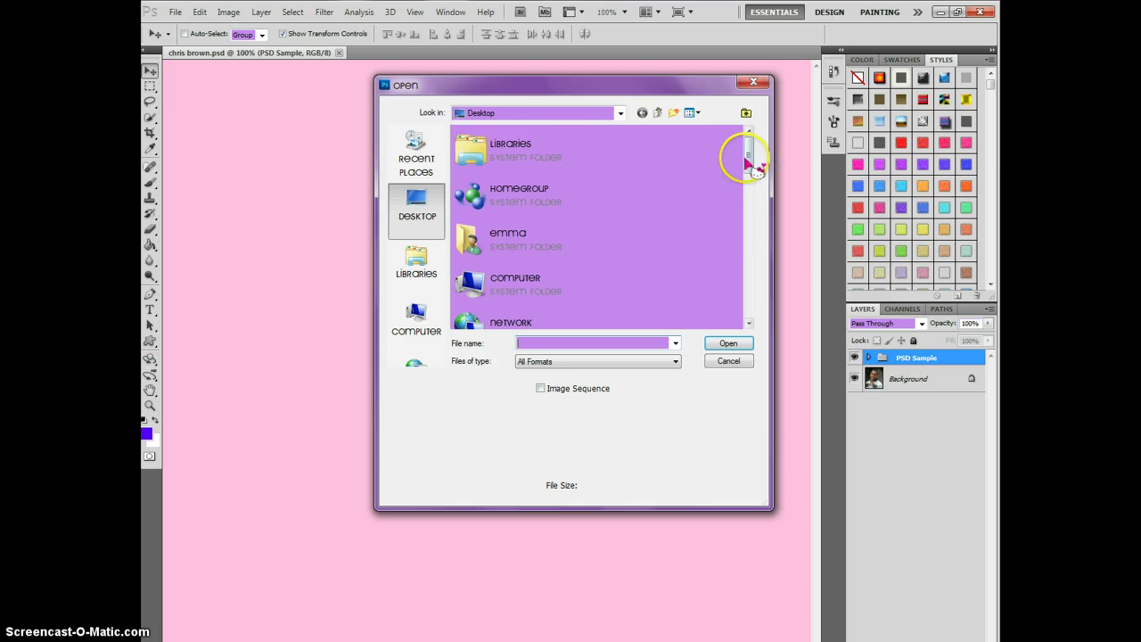
drag(746, 160, 752, 308)
double_click(580, 223)
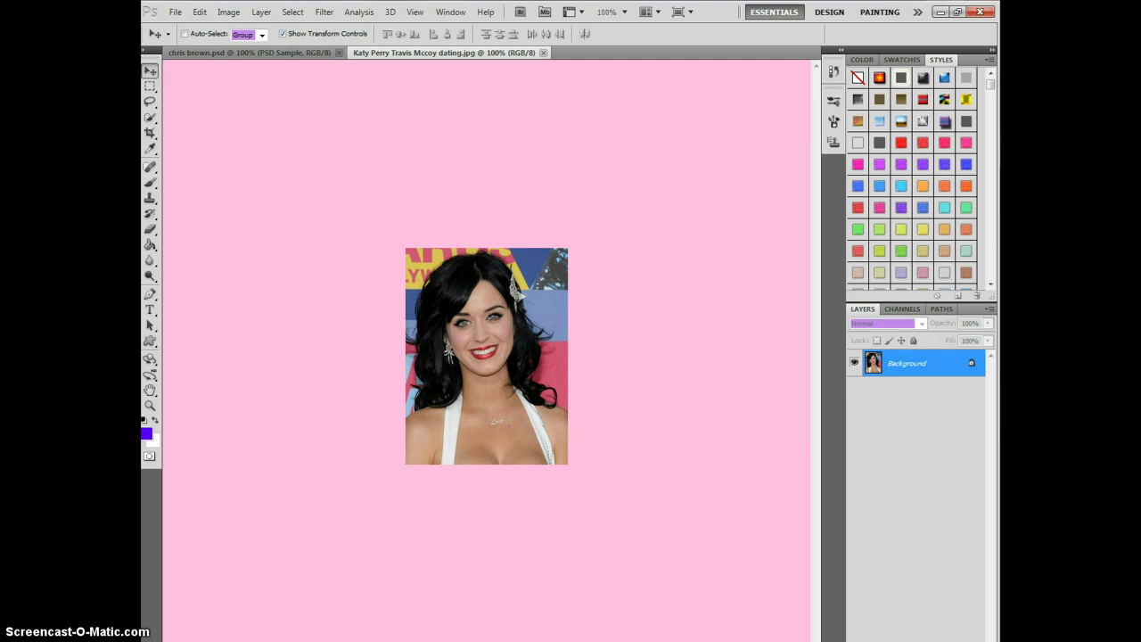
drag(268, 55, 314, 309)
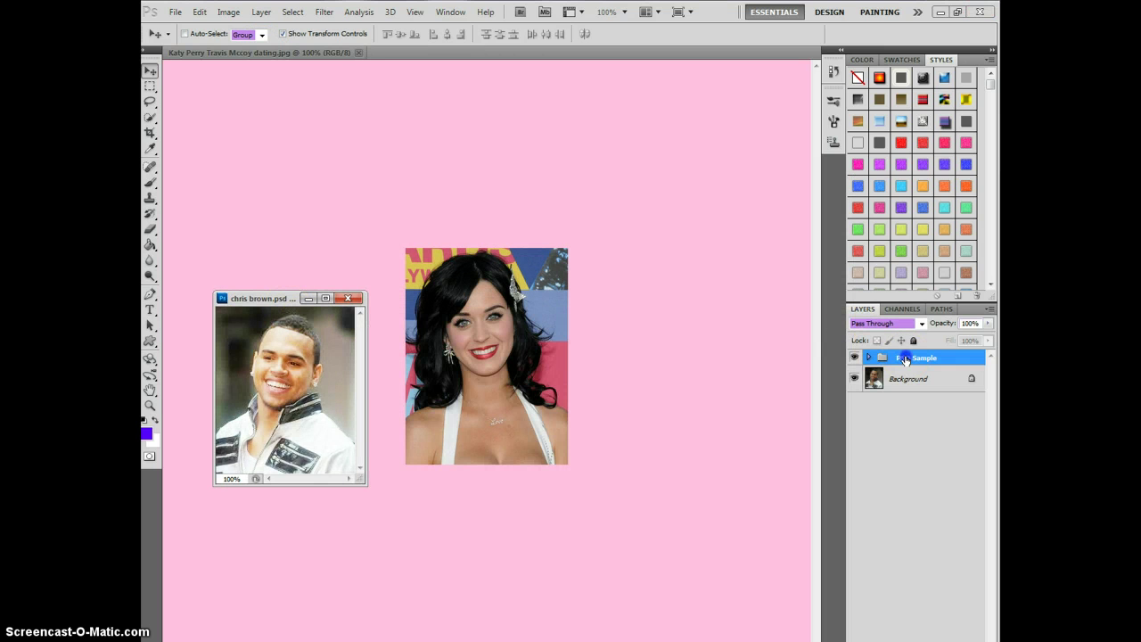
Copy the PSD Sample group onto the second portrait JPG and close the floating chris brown.psd window
drag(905, 358, 497, 362)
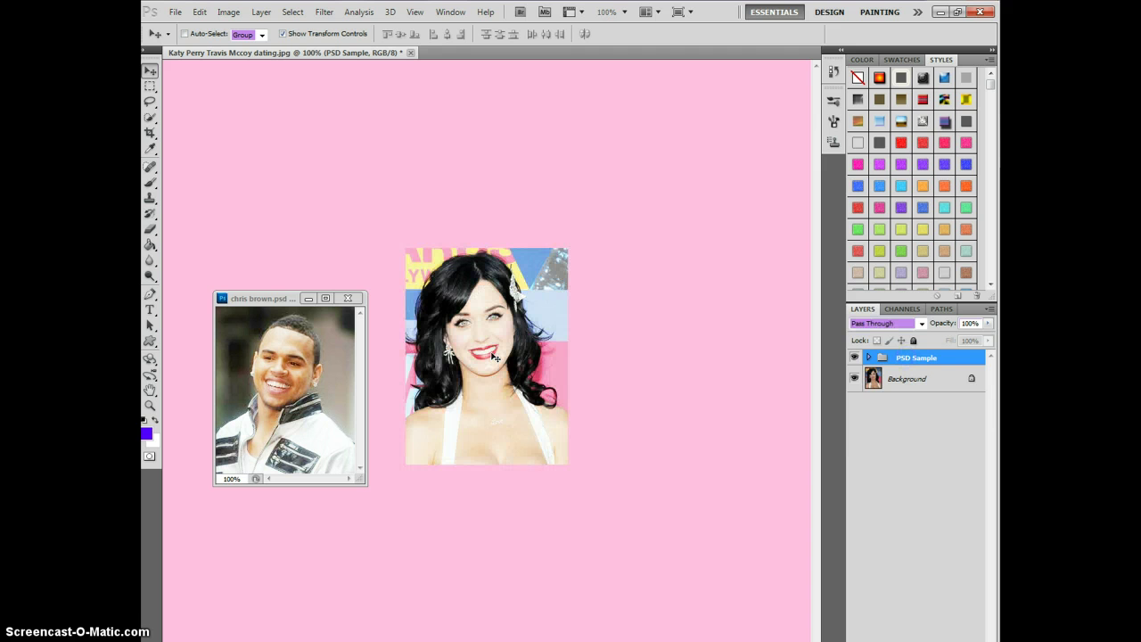
click(349, 299)
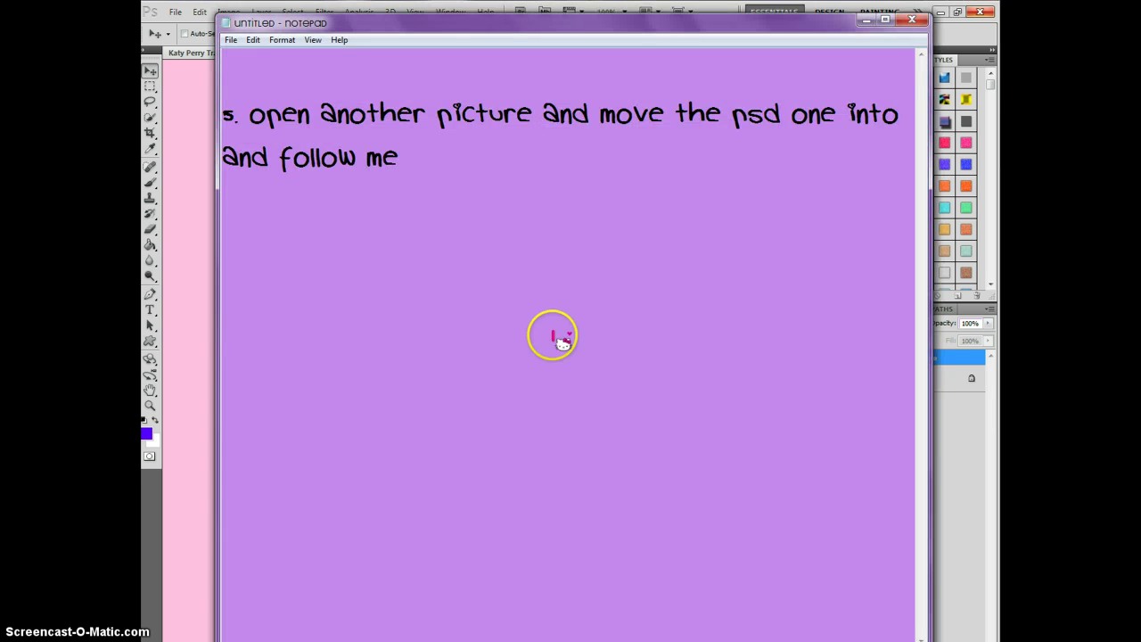
Replace the old note with a sentence explaining to drag the group onto the portrait photo
drag(556, 331, 223, 114)
key(BackSpace)
text(ther)
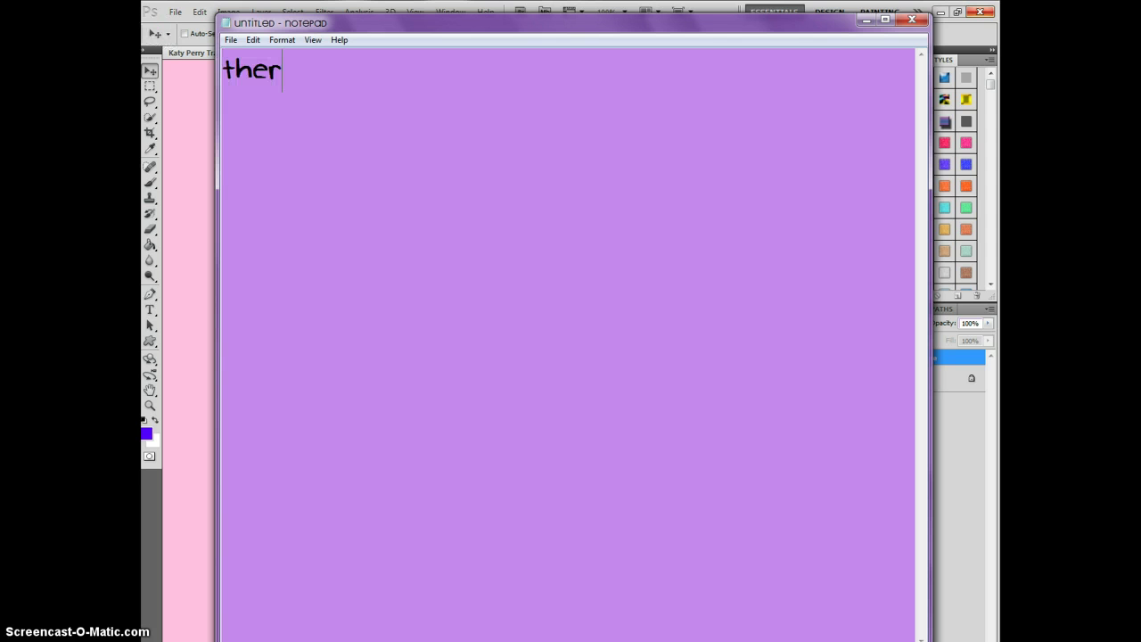
text(e you just g)
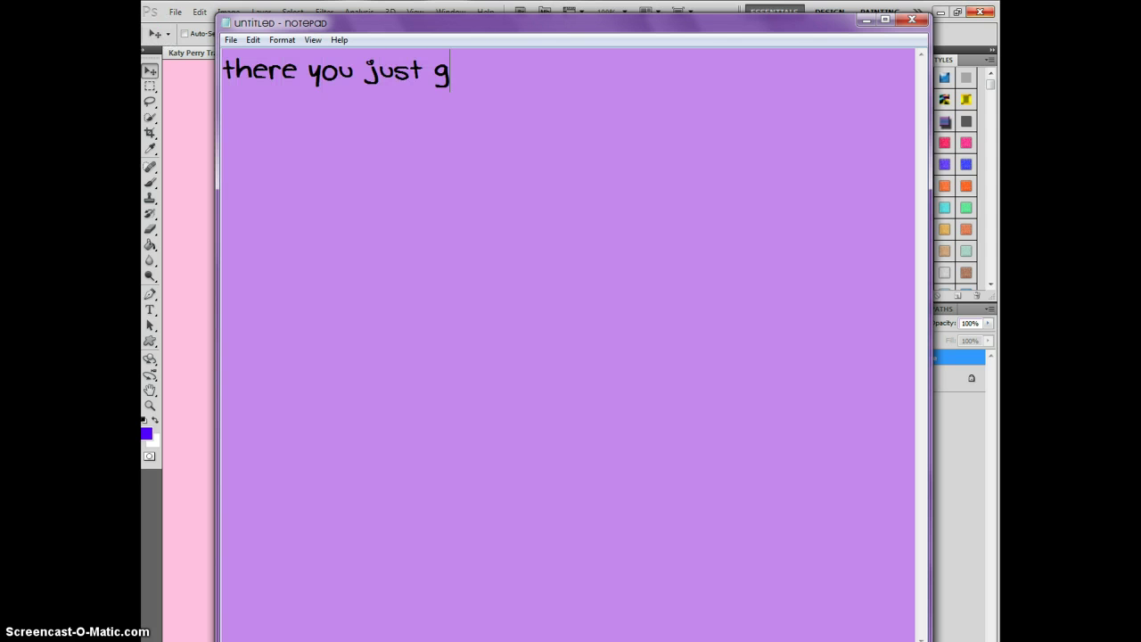
key(BackSpace)
text(drag )
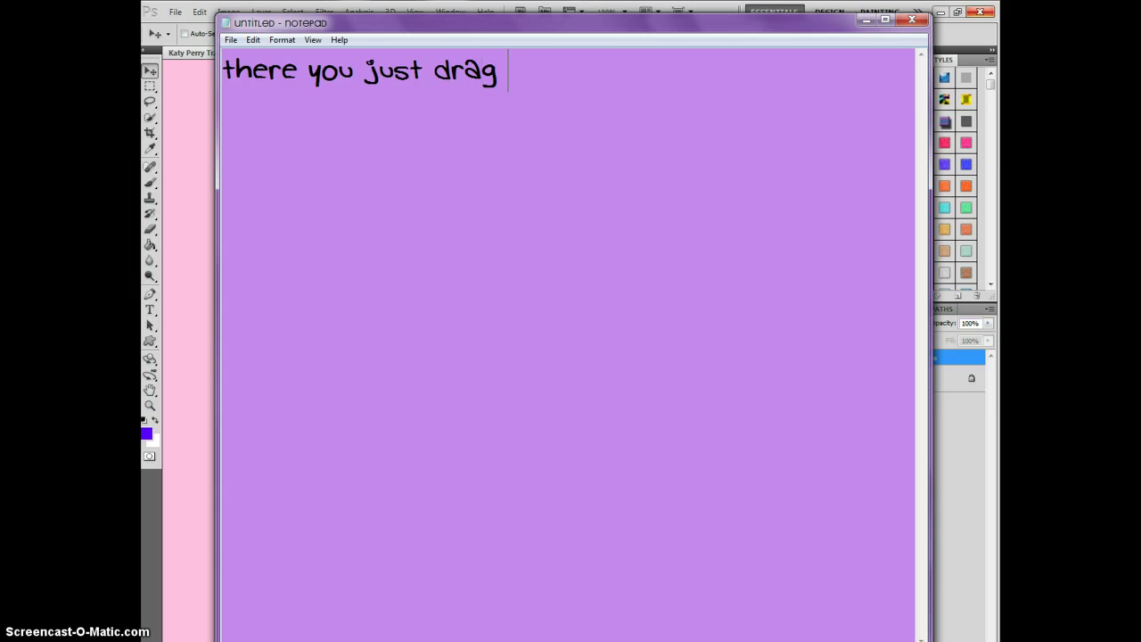
text(the gpsd)
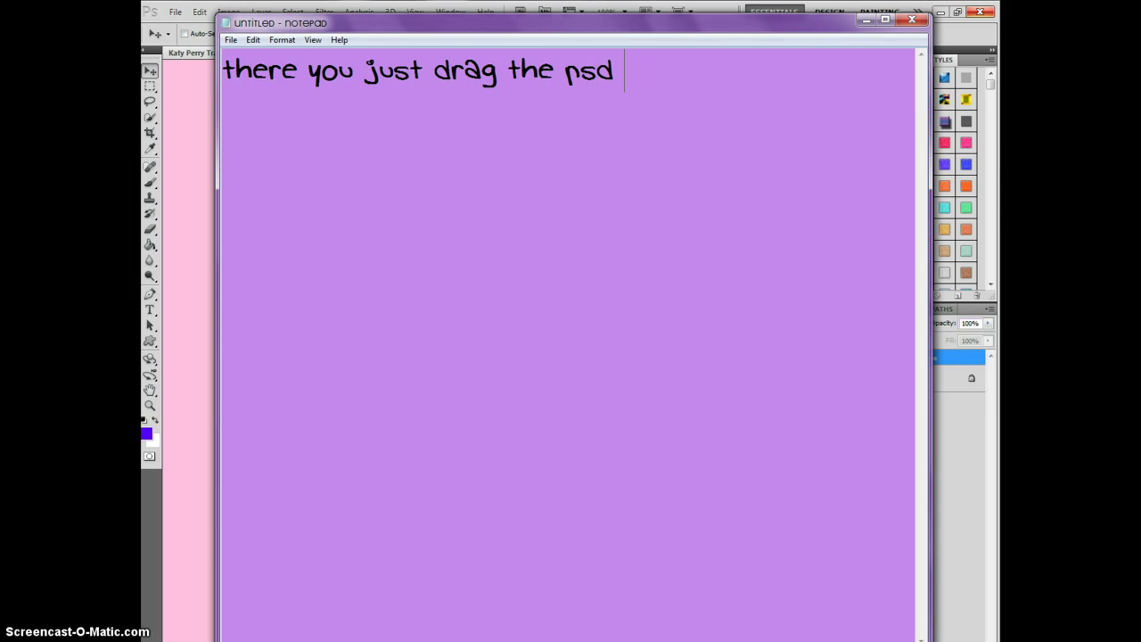
text(sample gro)
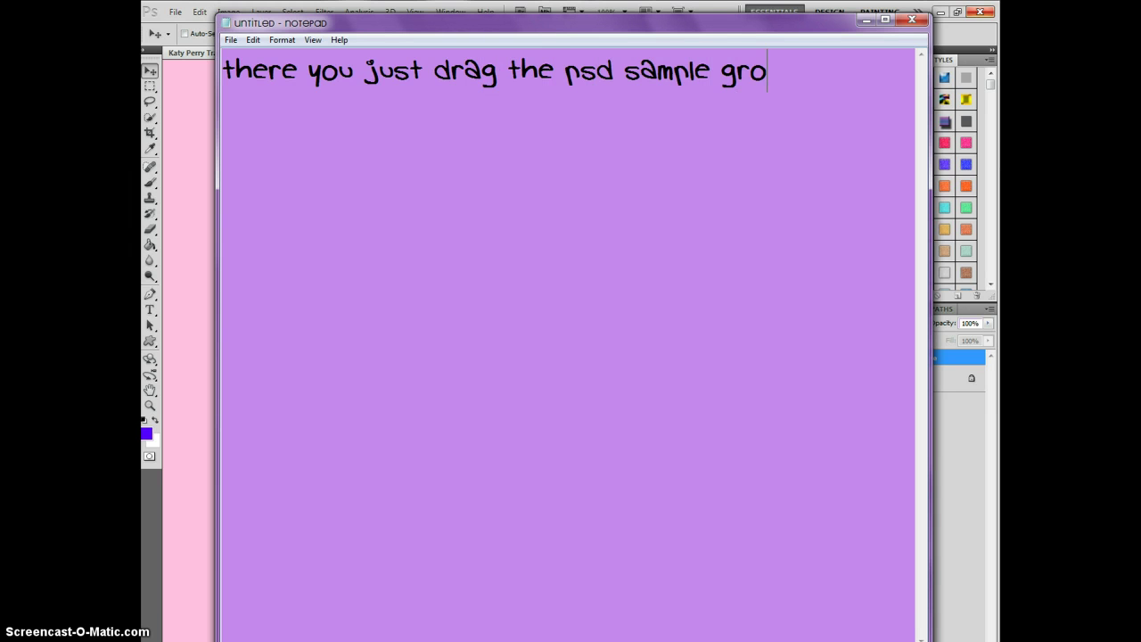
text(up)
text(to )
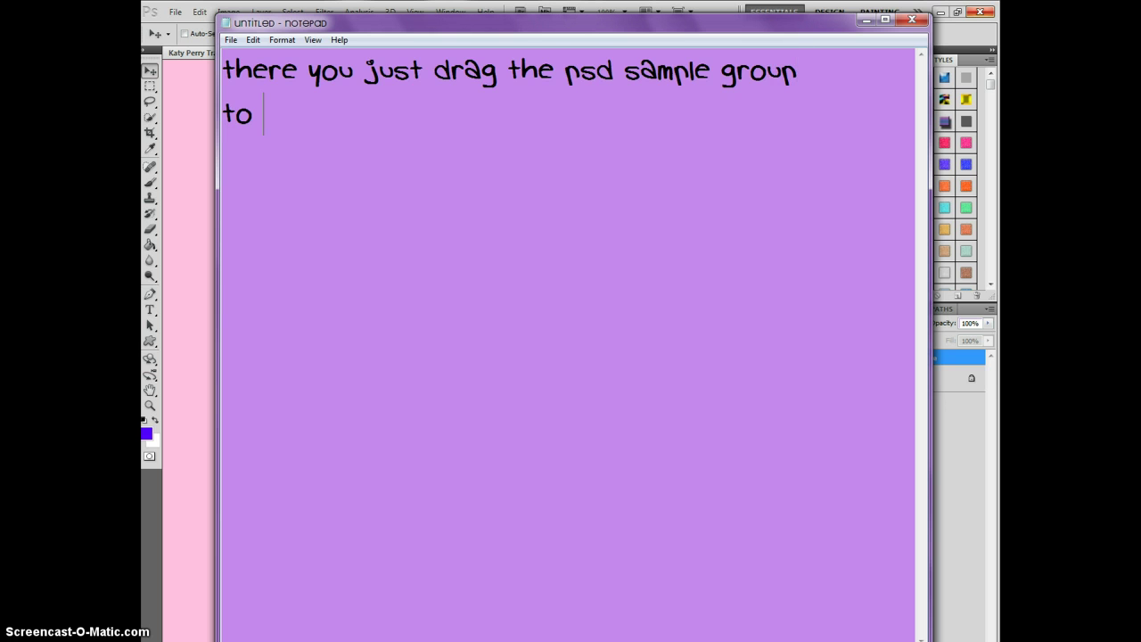
text(the jpg wh)
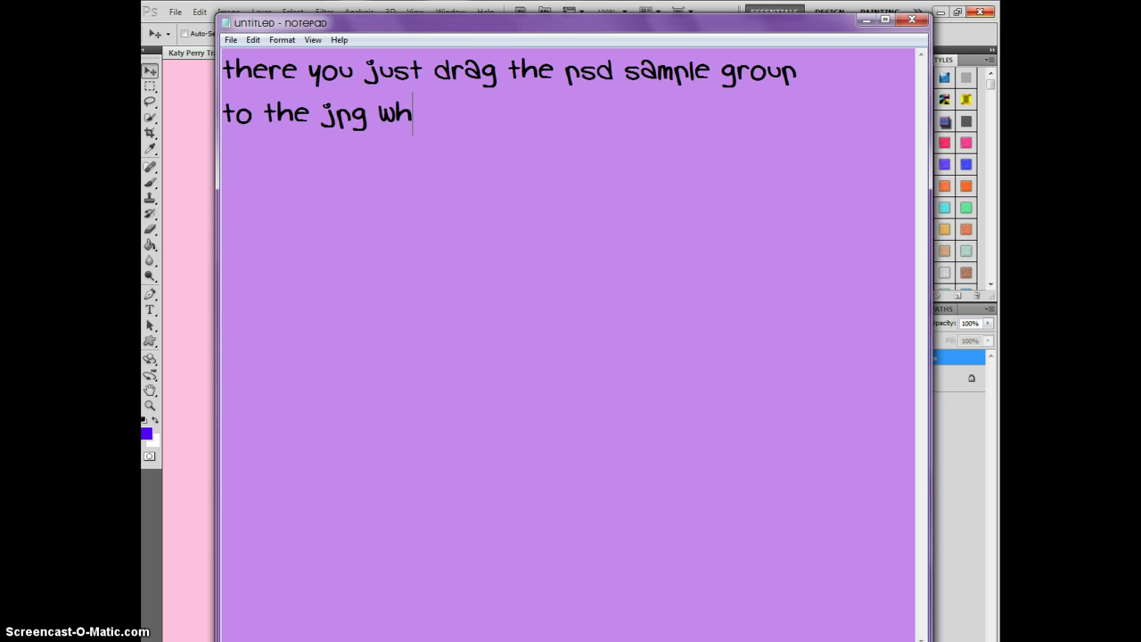
text(h is k)
text(KATY P)
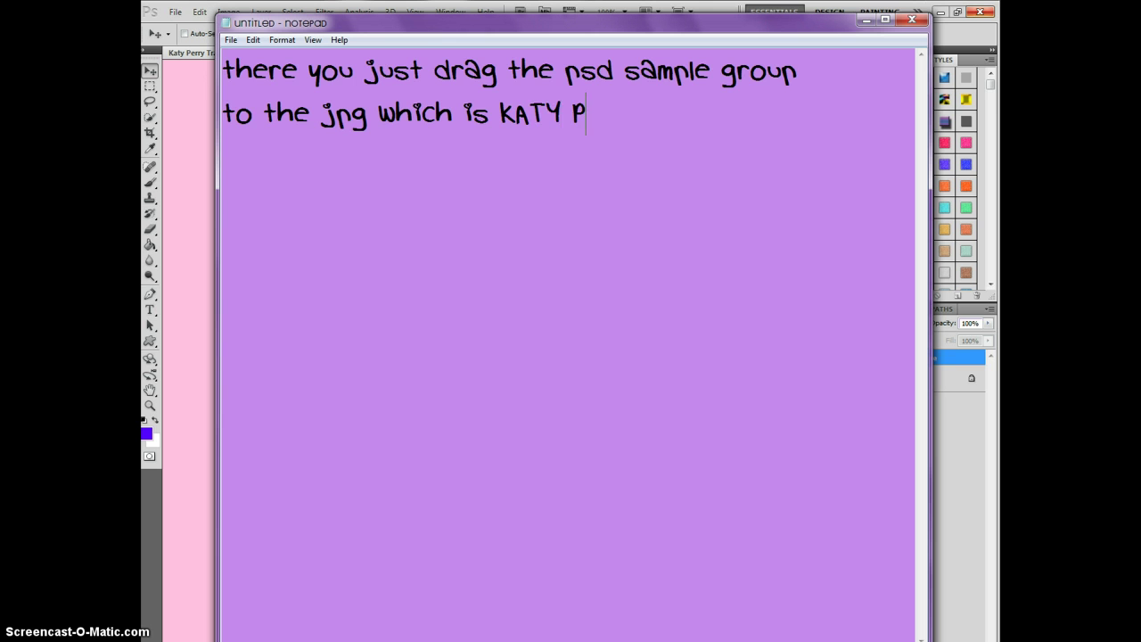
text(ERRY :)
Add 'thanks for watching' and a no-stealing credit line, then close Notepad
key(Return)
text(th)
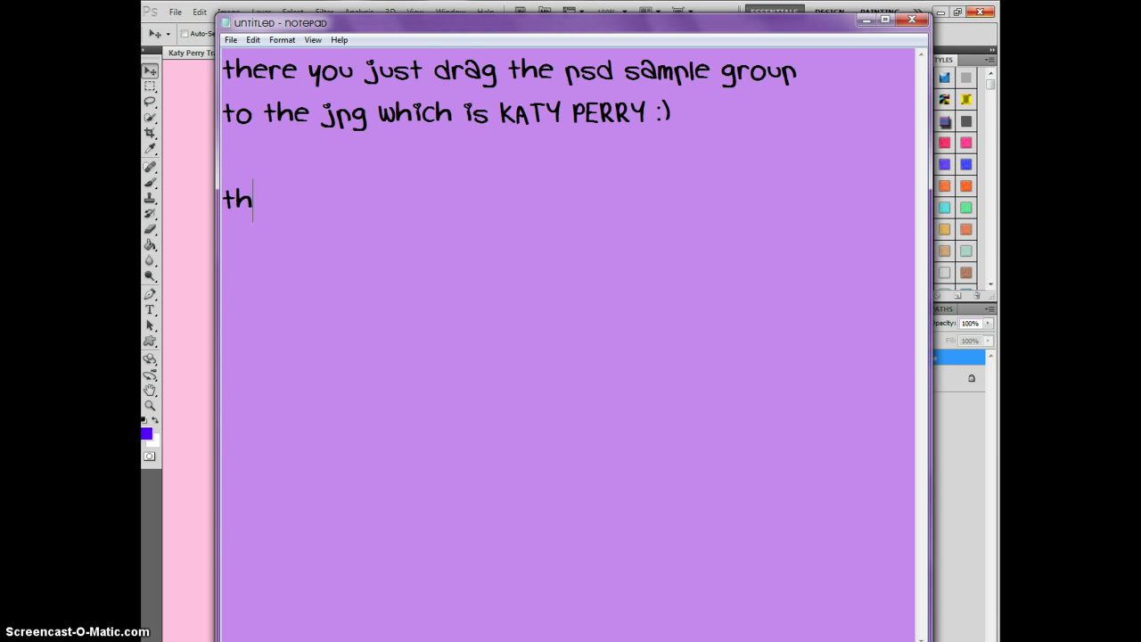
text(anks for watchi)
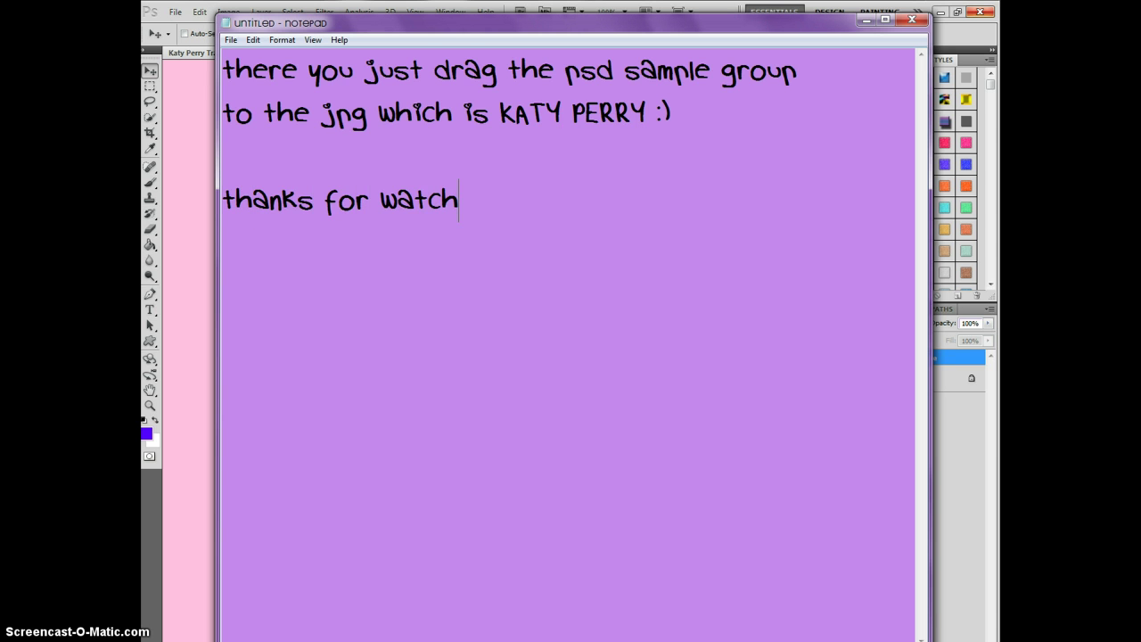
text(ng)
key(Return)
key(Return)
text(dont s)
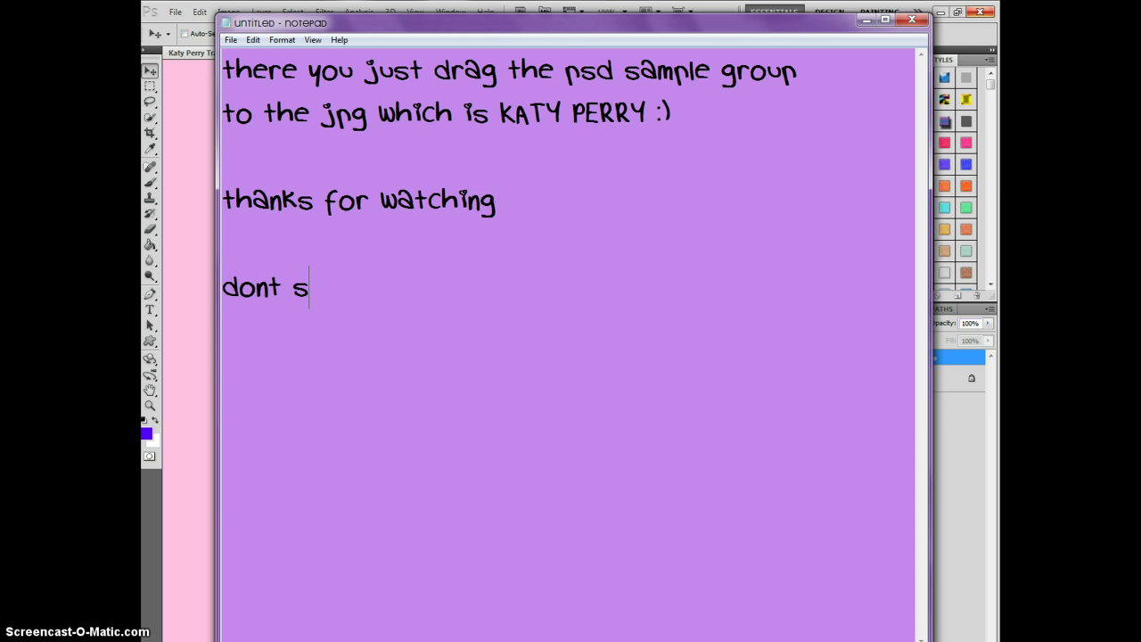
text(teal this)
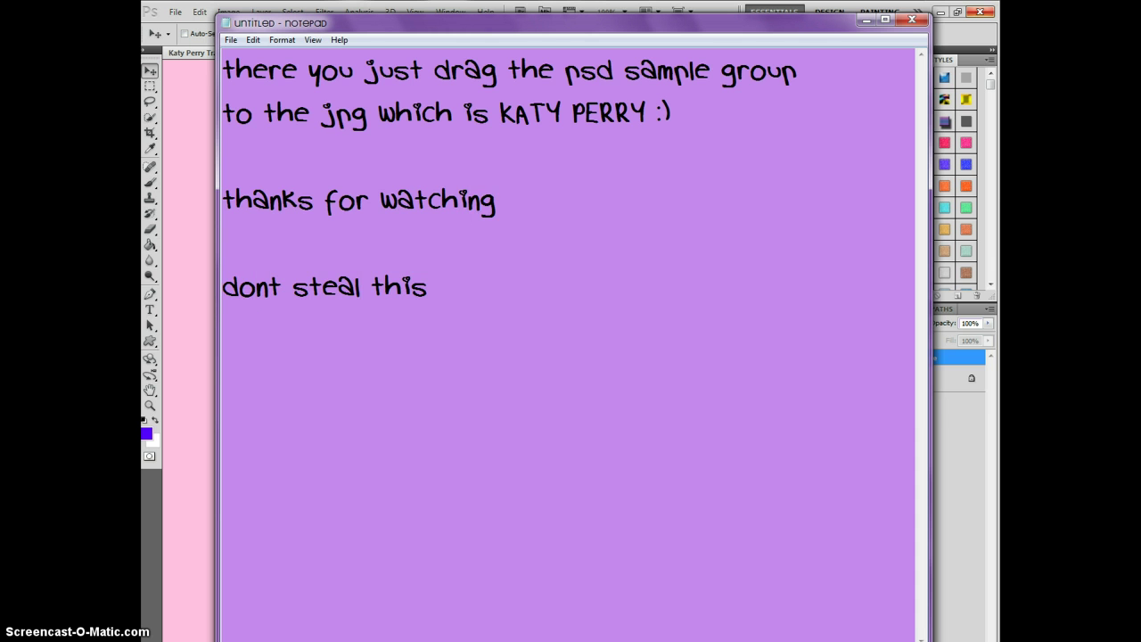
text( tutorial )
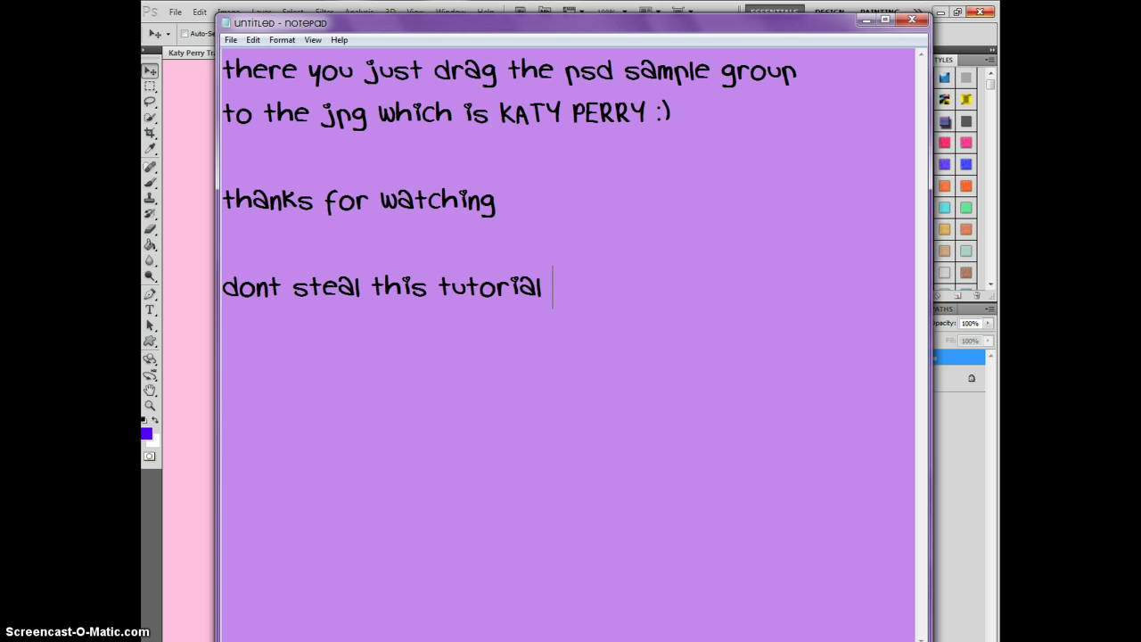
text(credits to me -)
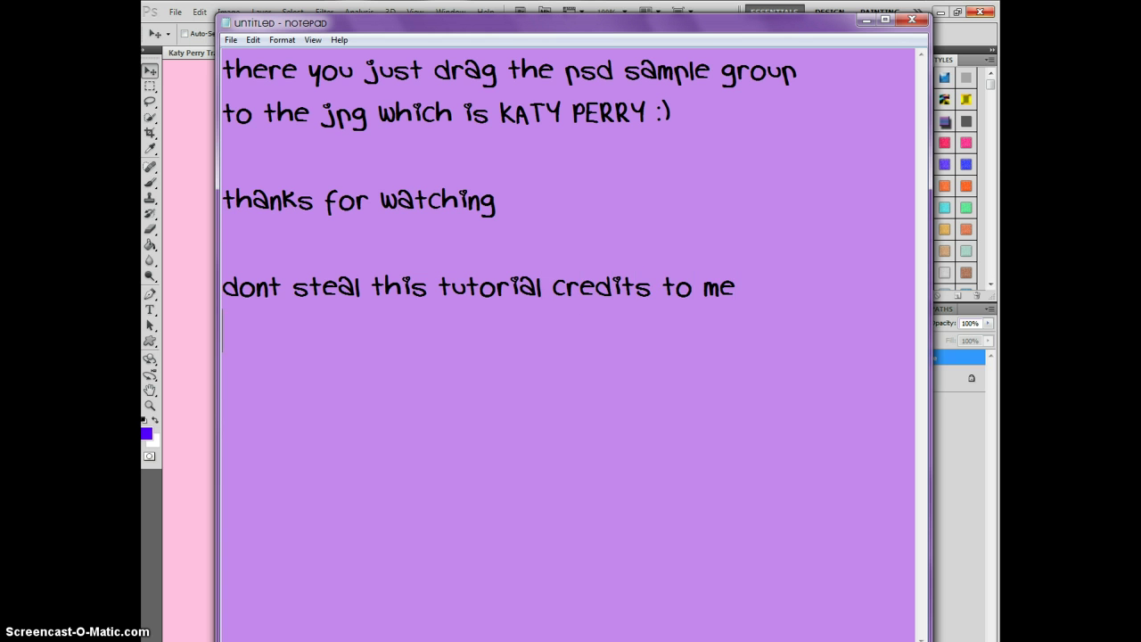
text(Emma if)
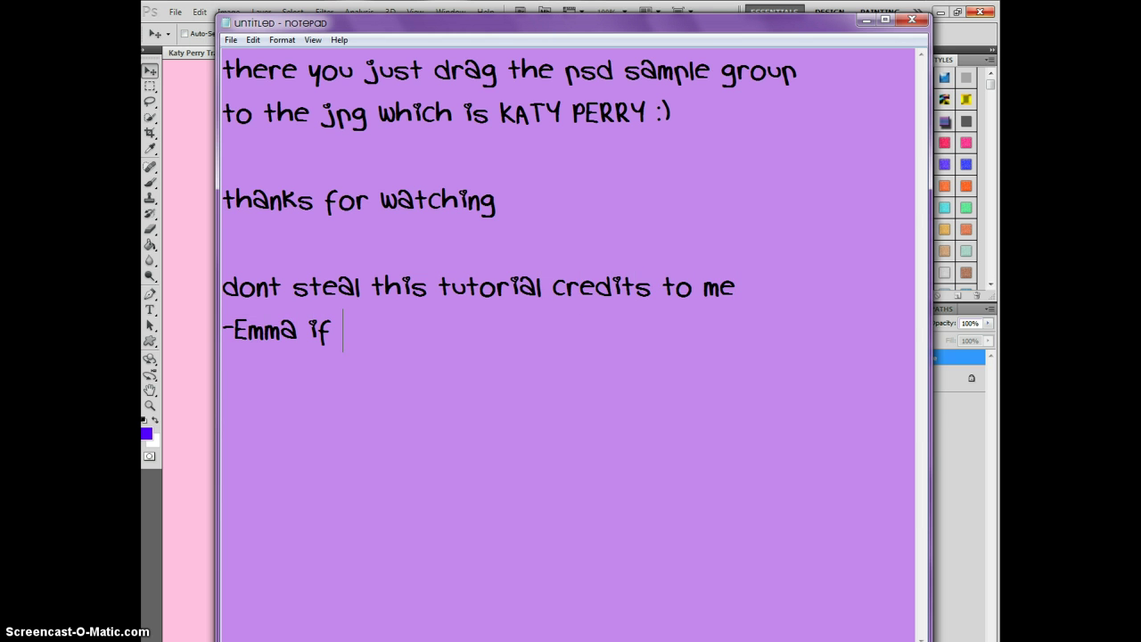
text( you steal i )
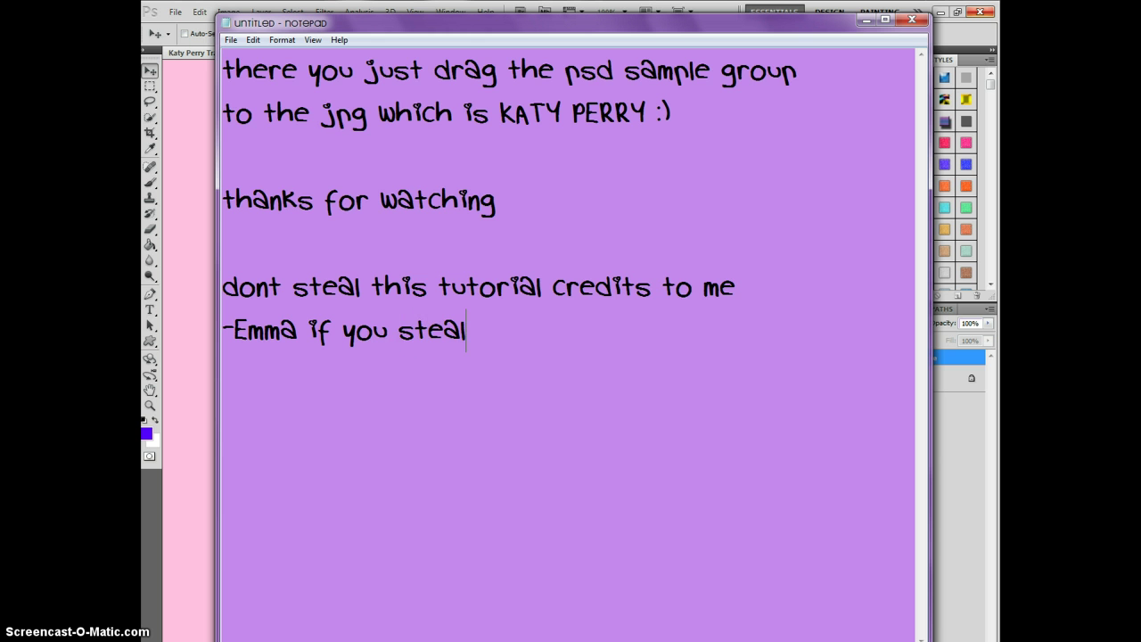
text(will report )
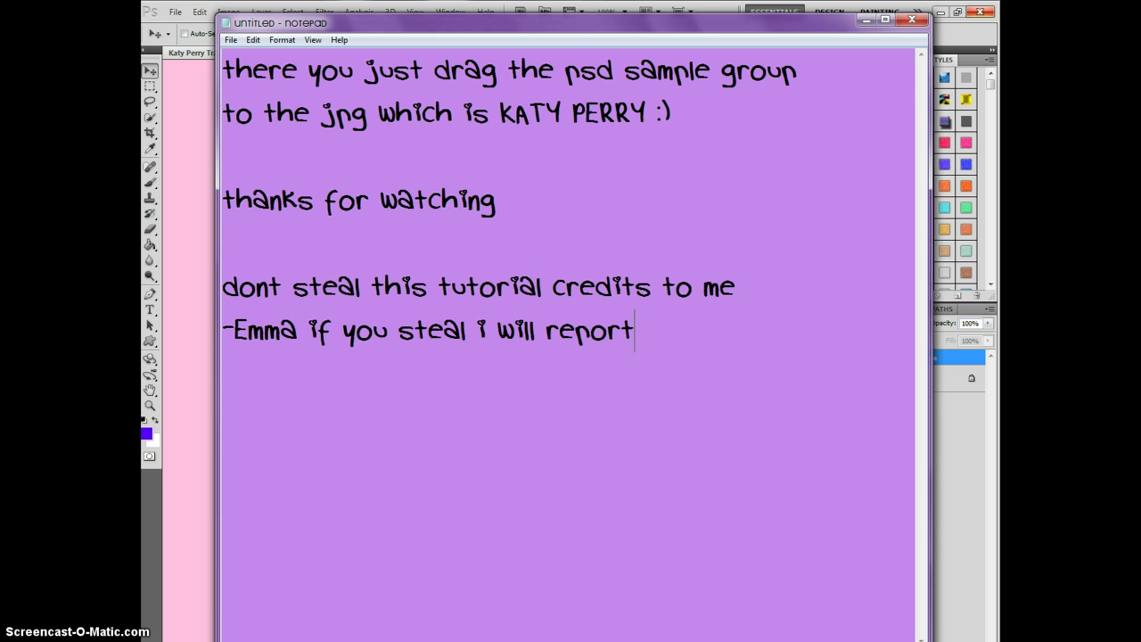
text(you)
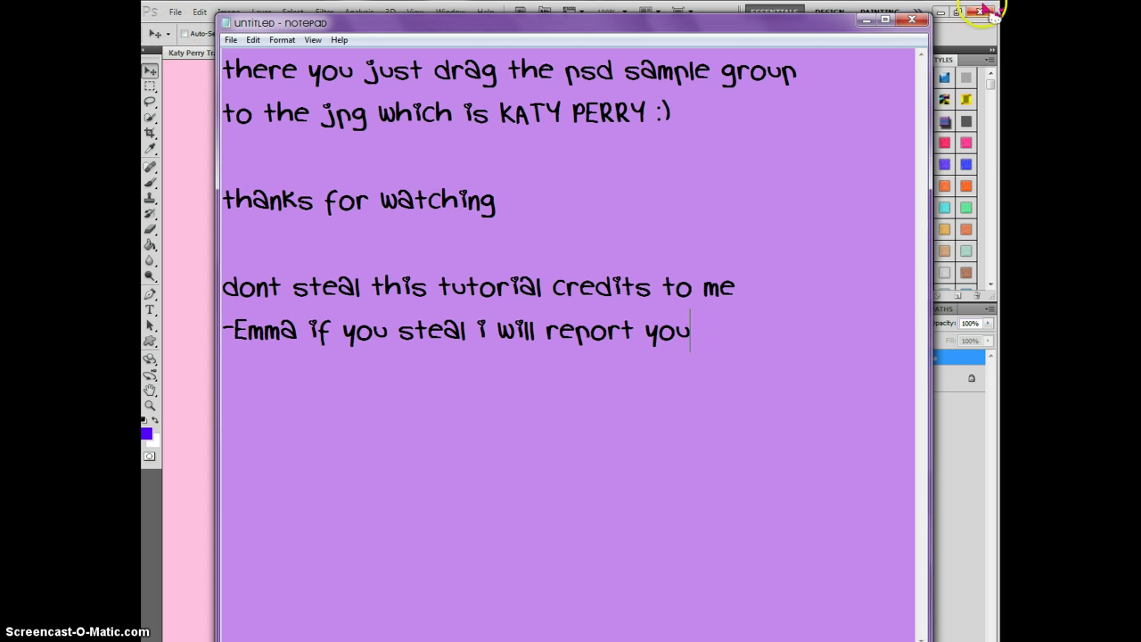
key(alt+F4)
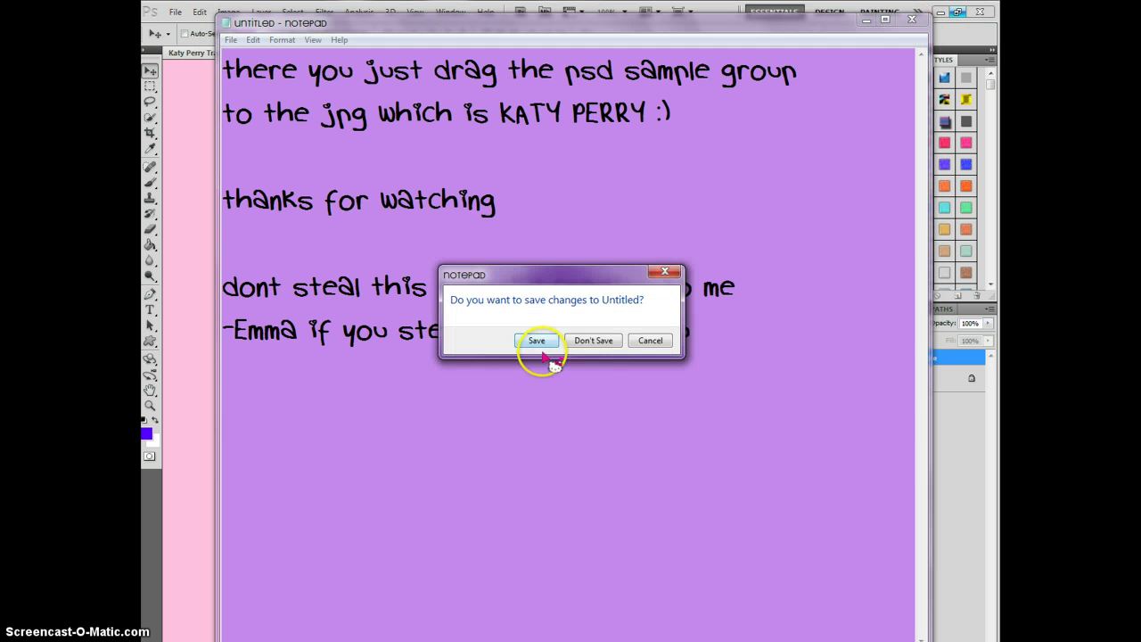